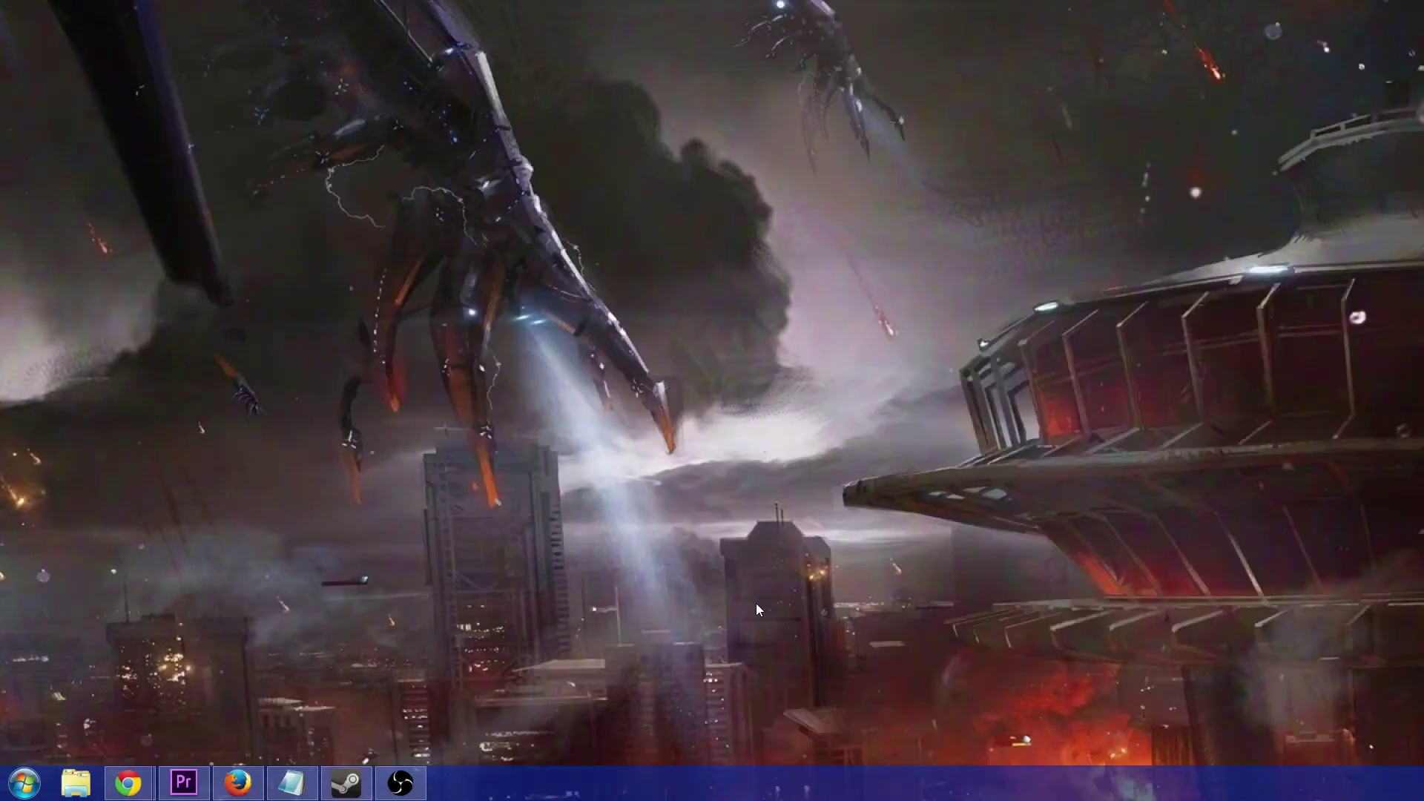
Step: Bring back the hidden Steam and Chrome windows, then minimise everything to show the desktop
key(shift+super+m)
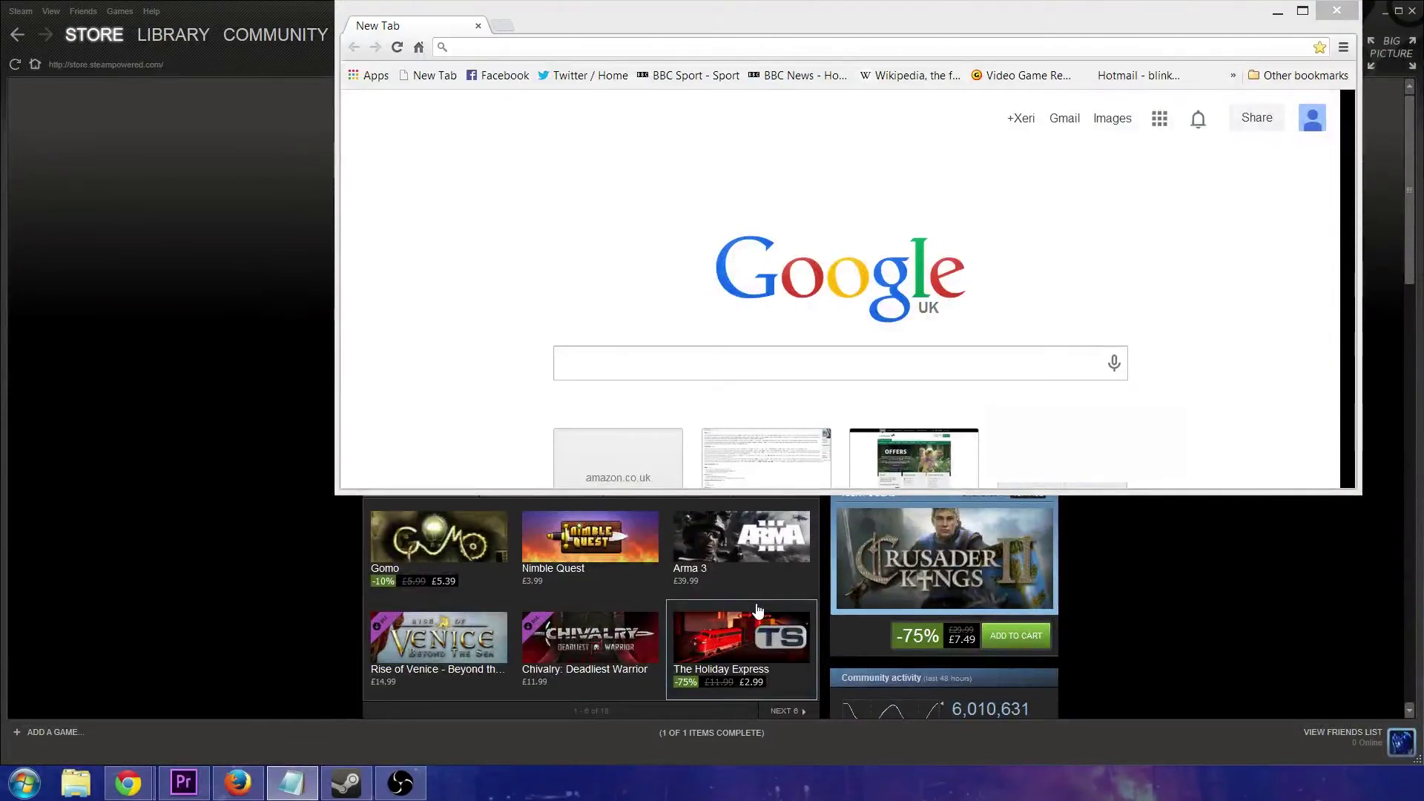
mouse_move(757, 611)
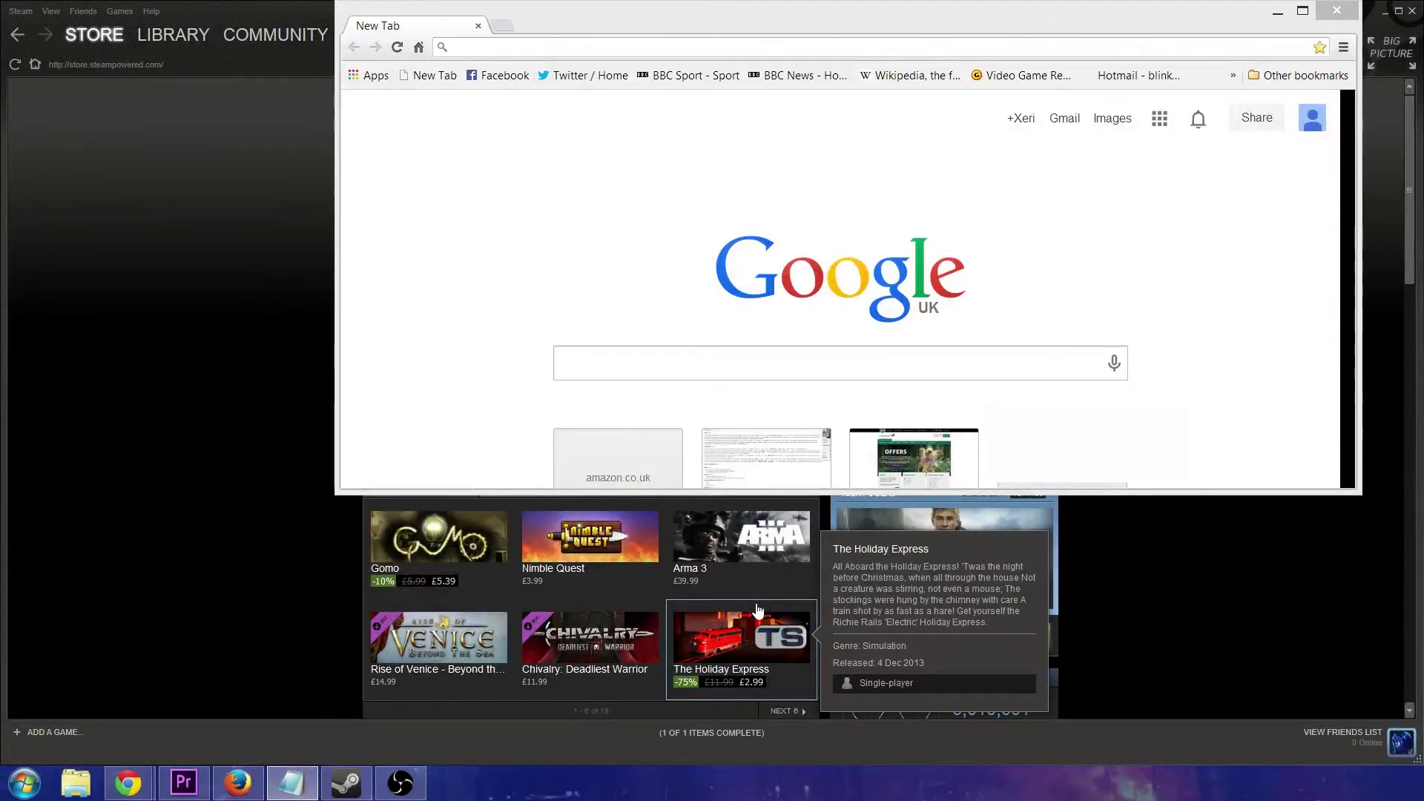
key(super+m)
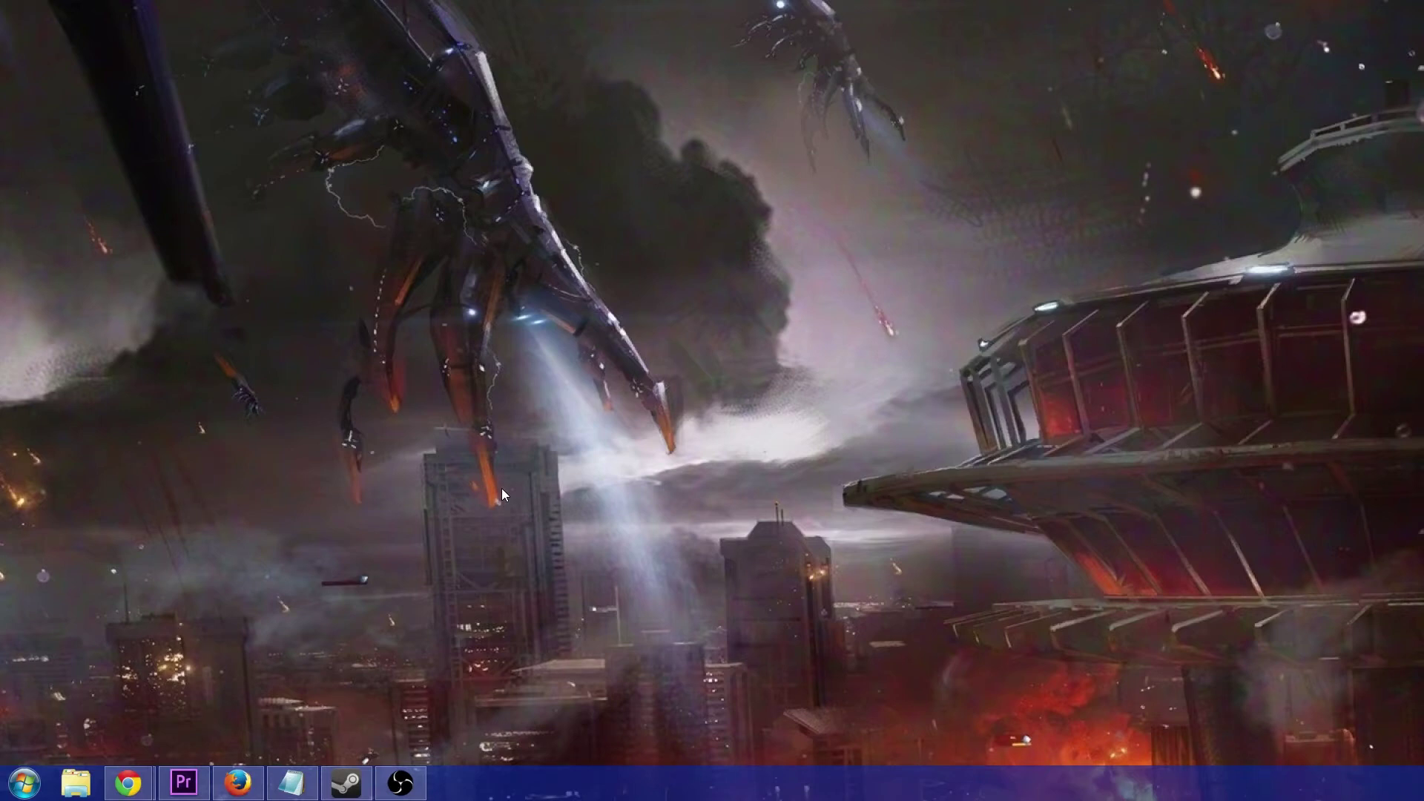
Step: Open a new File Explorer window, then close it and Task Manager with Alt+F4
key(super+e)
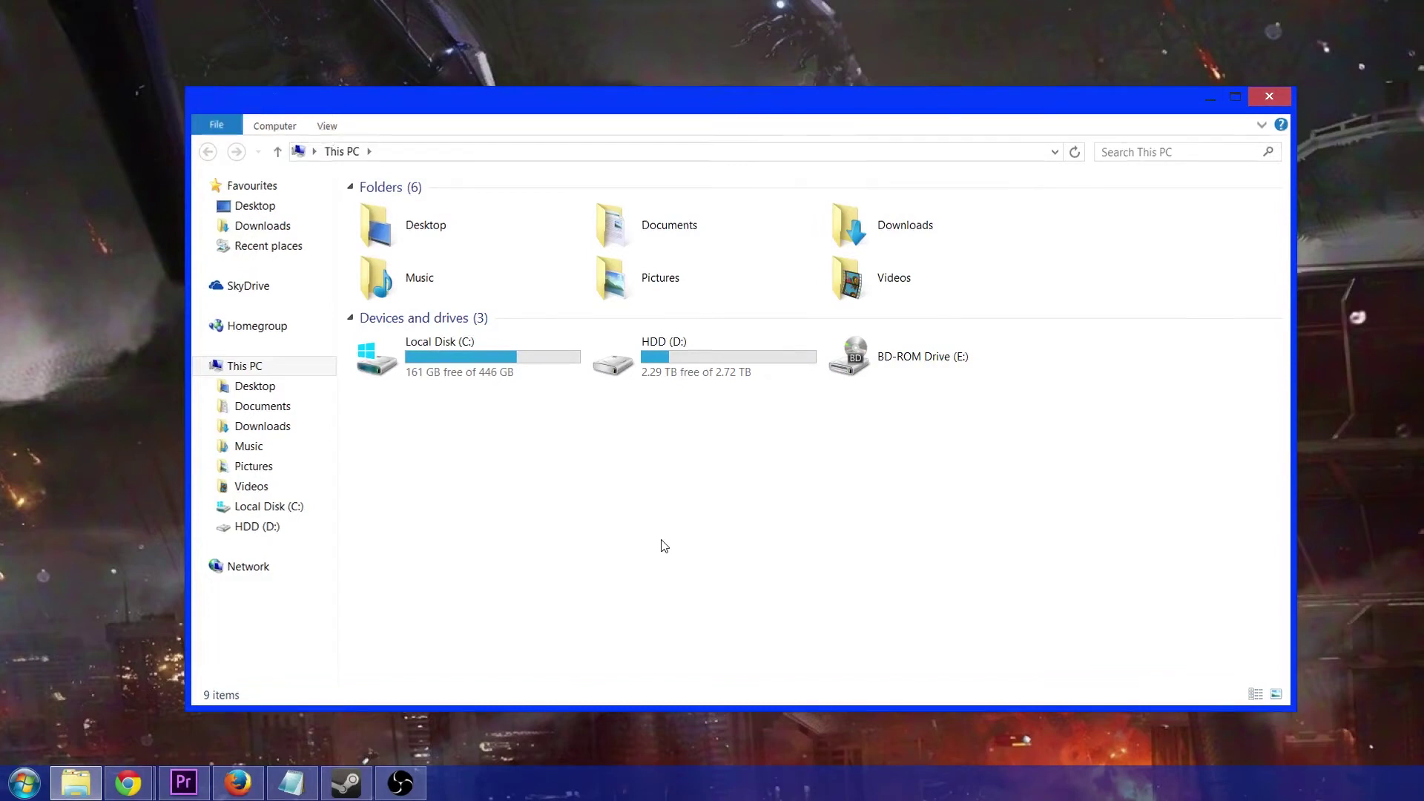
key(alt+F4)
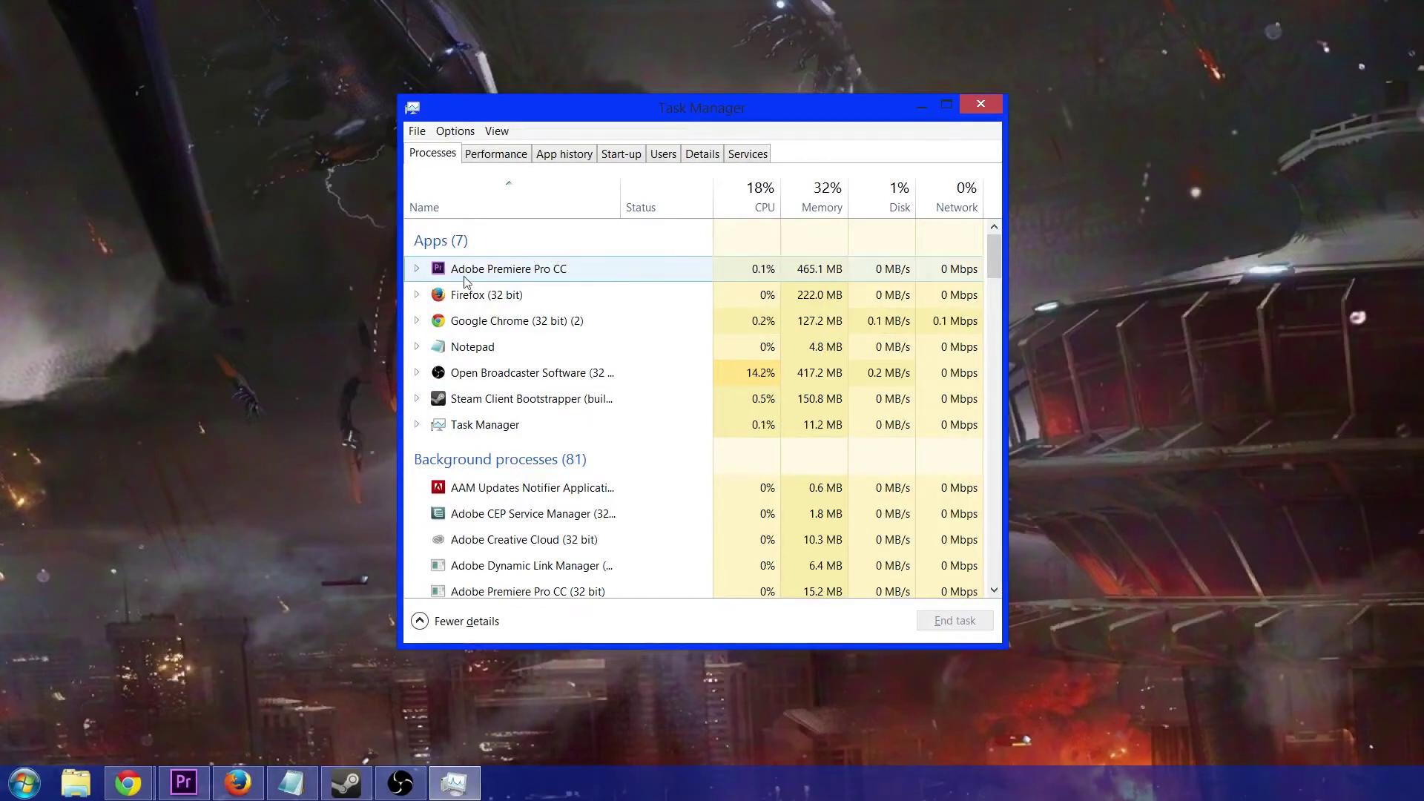
key(alt+F4)
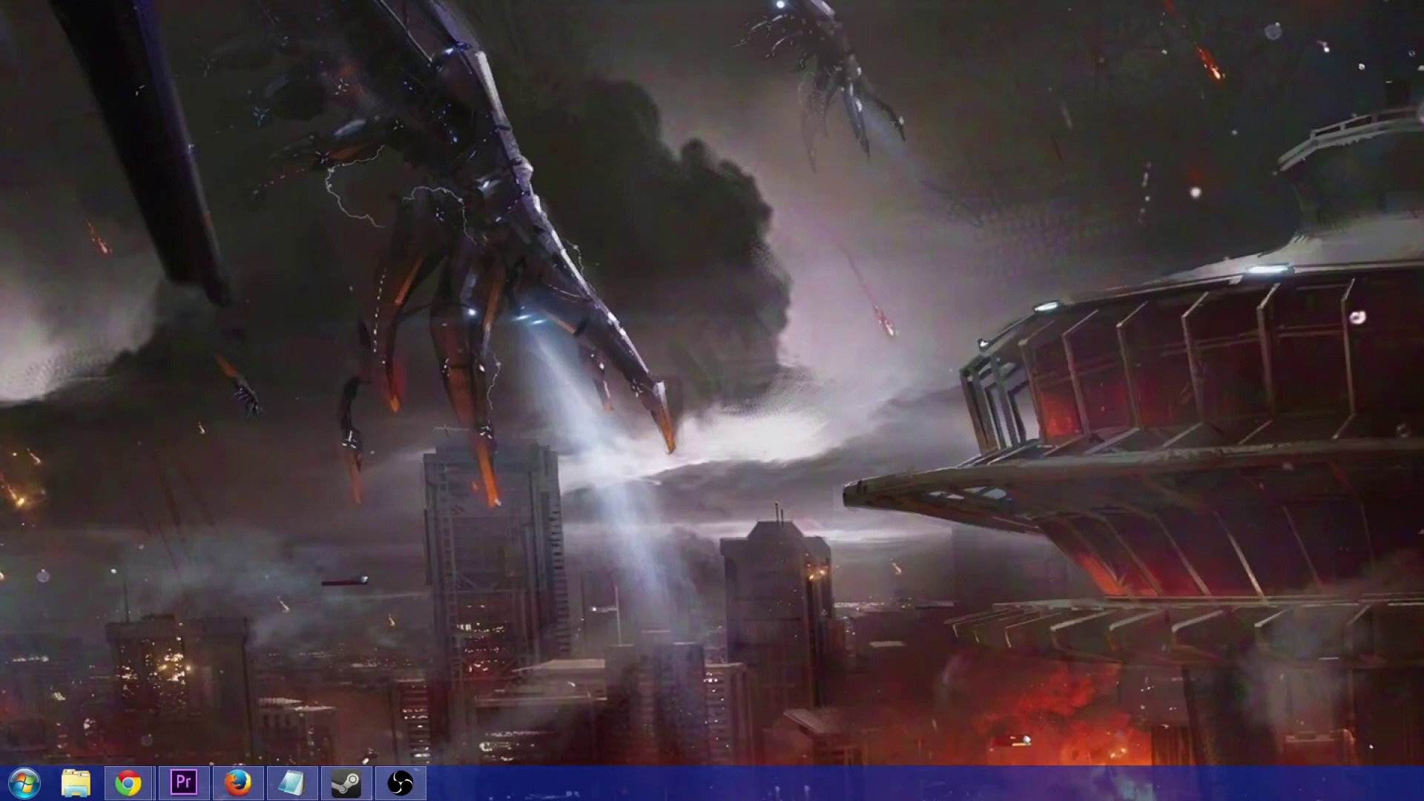
Step: Place the SkyrimENB folder on the desktop, open it, and add a Data folder shortcut
drag(0, 371, 537, 322)
drag(641, 326, 678, 302)
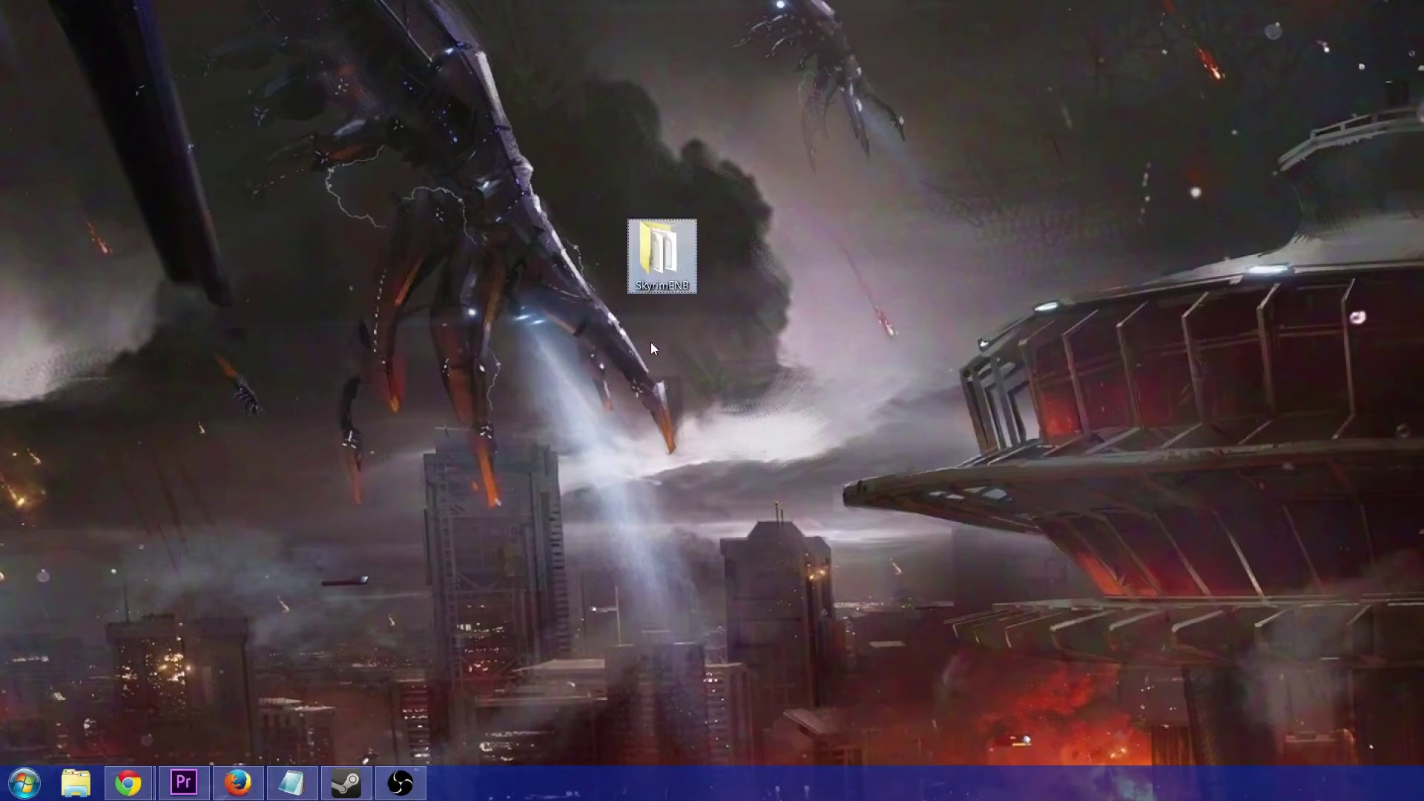
double_click(663, 265)
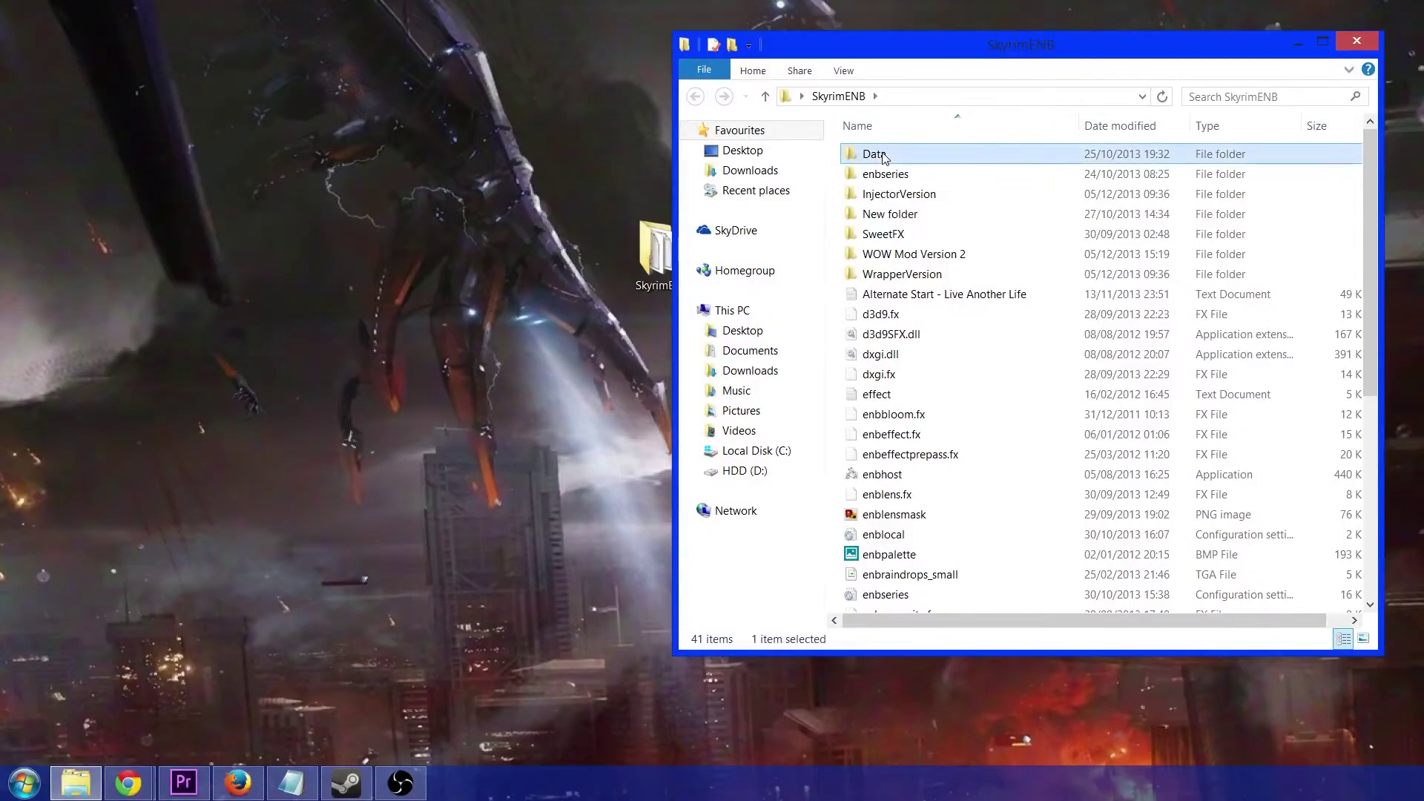
drag(882, 157, 320, 258)
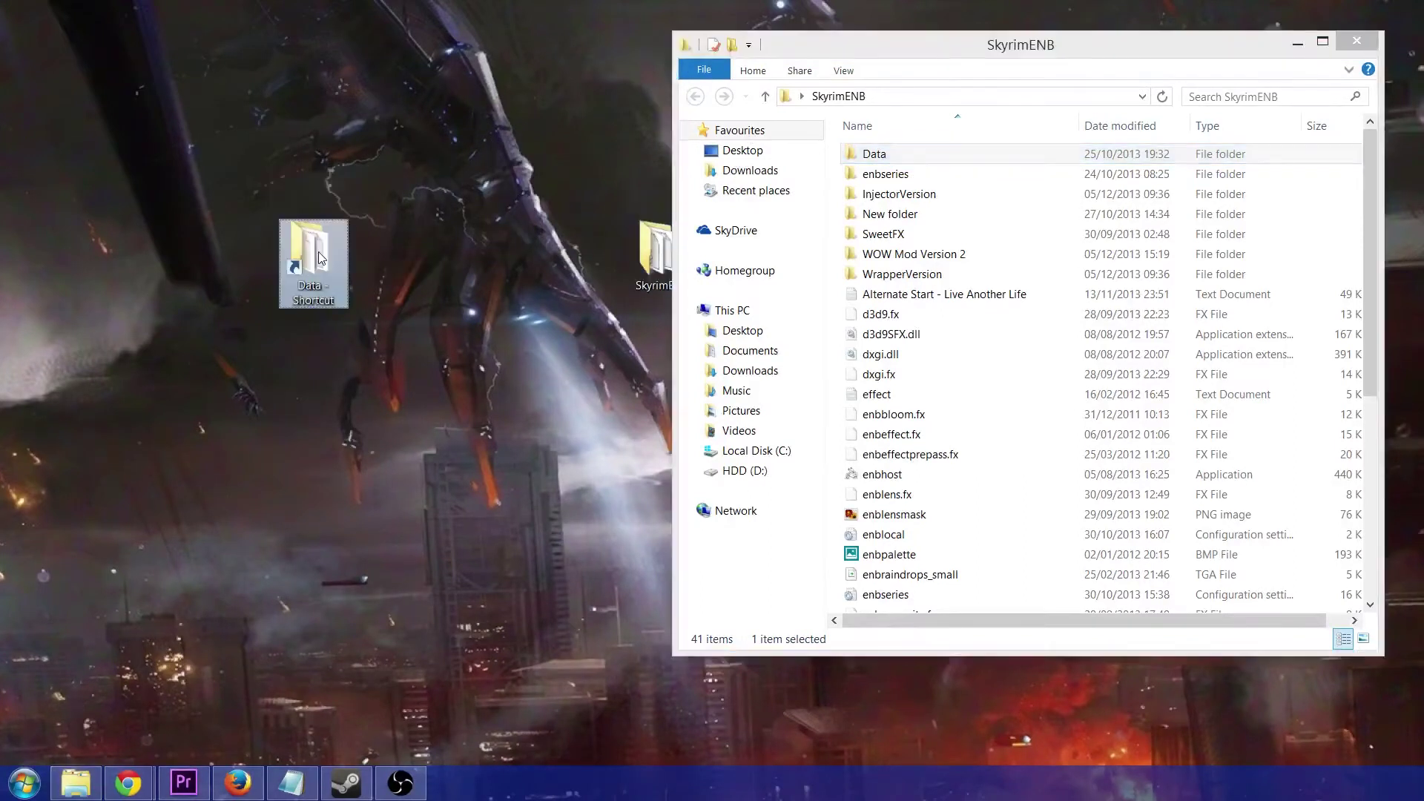
click(345, 268)
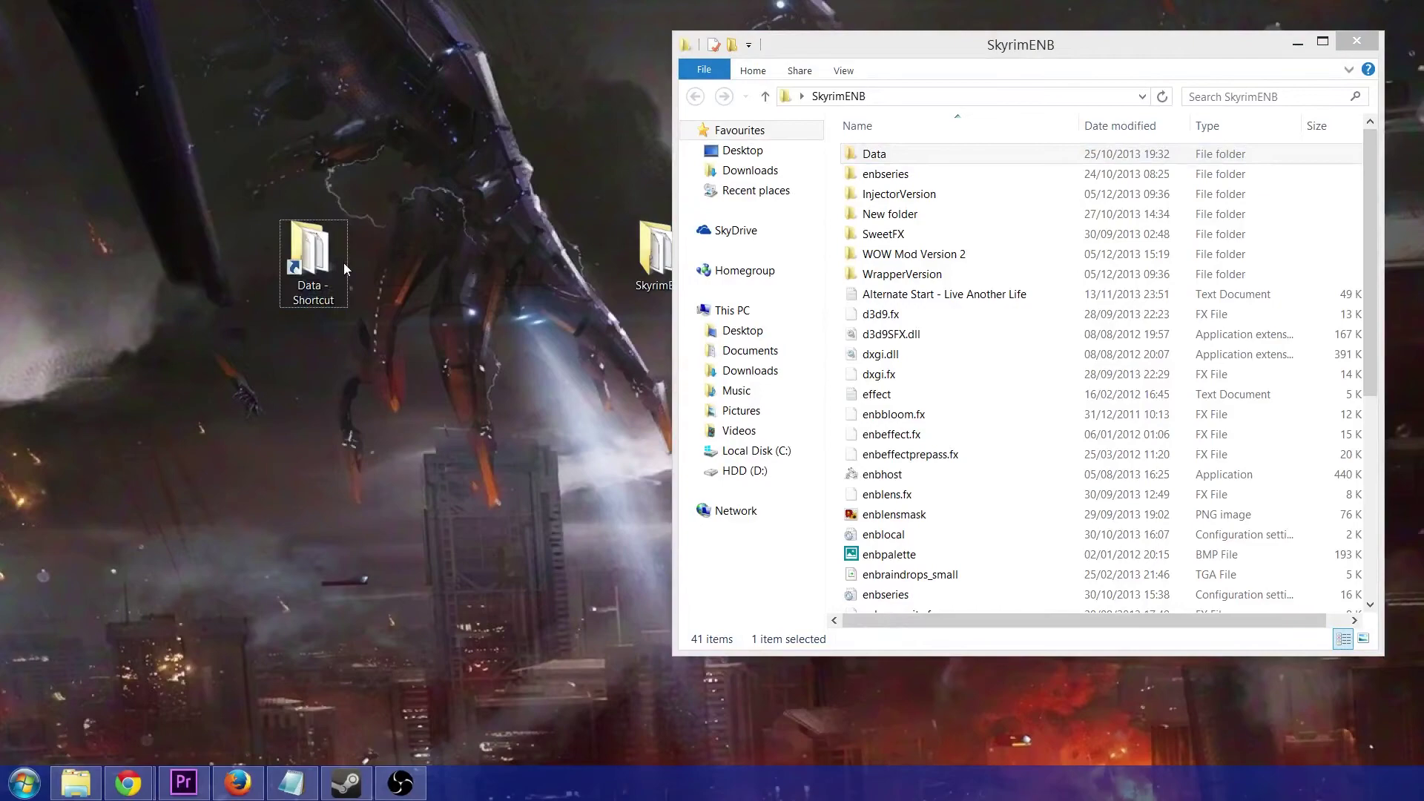
Step: Switch to Chrome, scroll down the teksyndicate.com page, and open a new tab with Ctrl+T
key(alt+Tab)
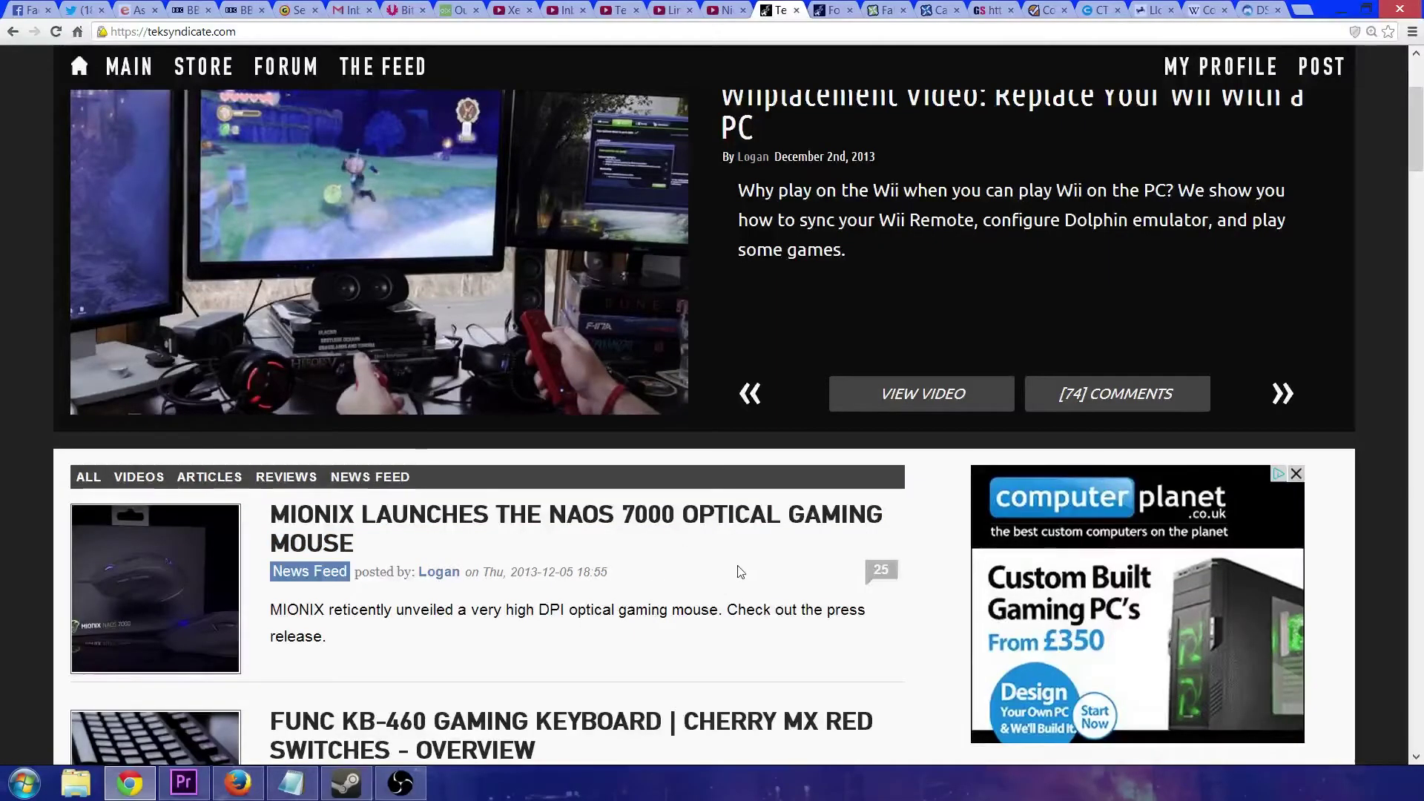
scroll(739, 571, down, 2)
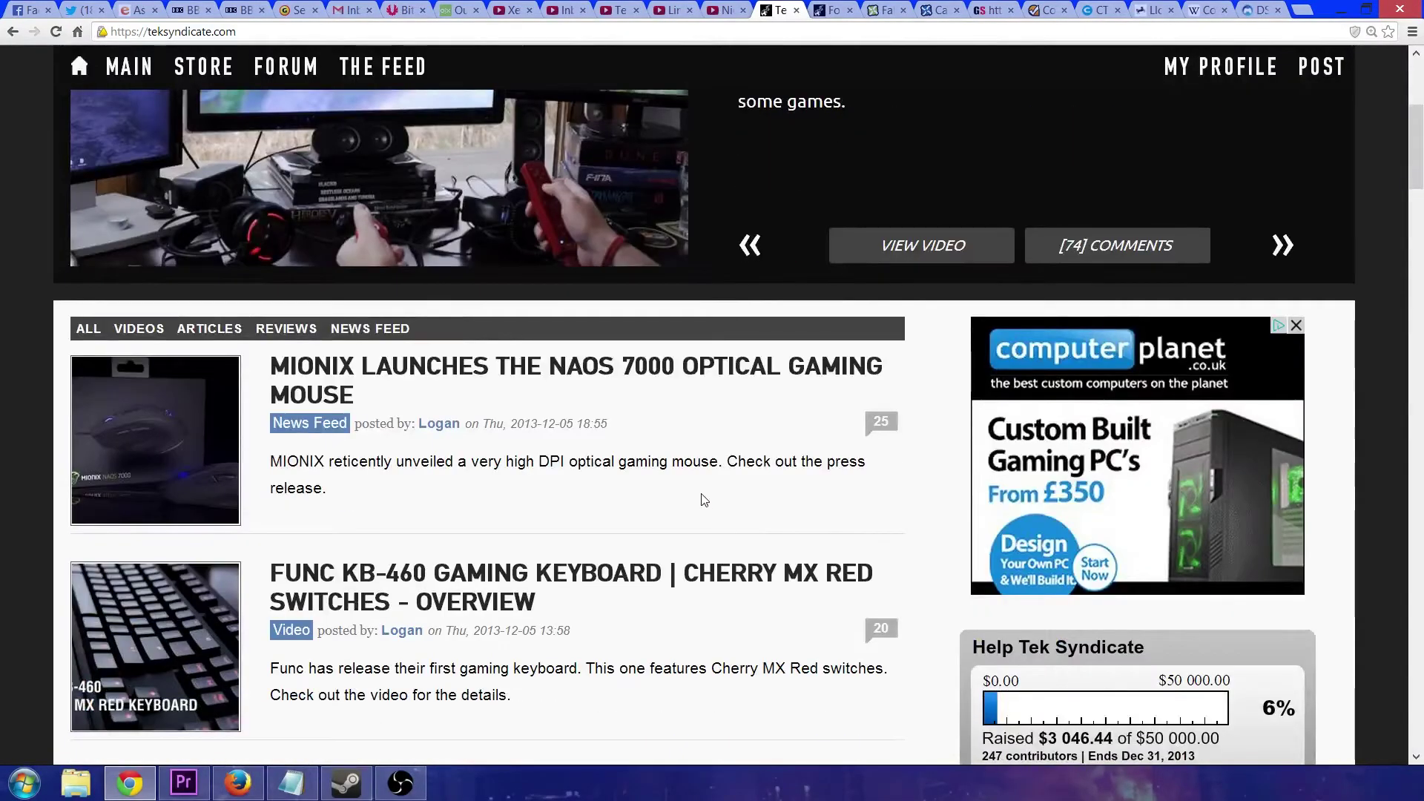
scroll(668, 495, down, 1)
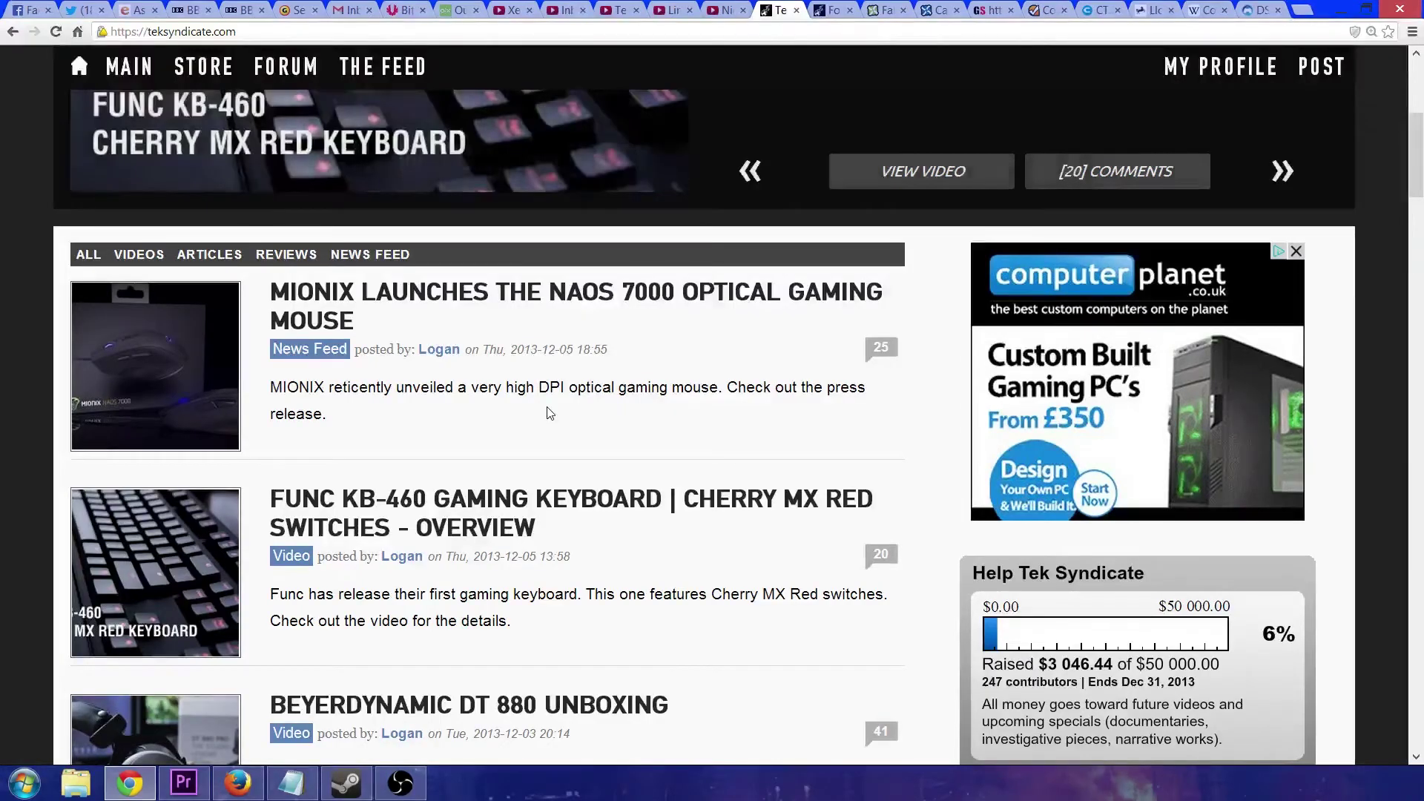
key(ctrl+t)
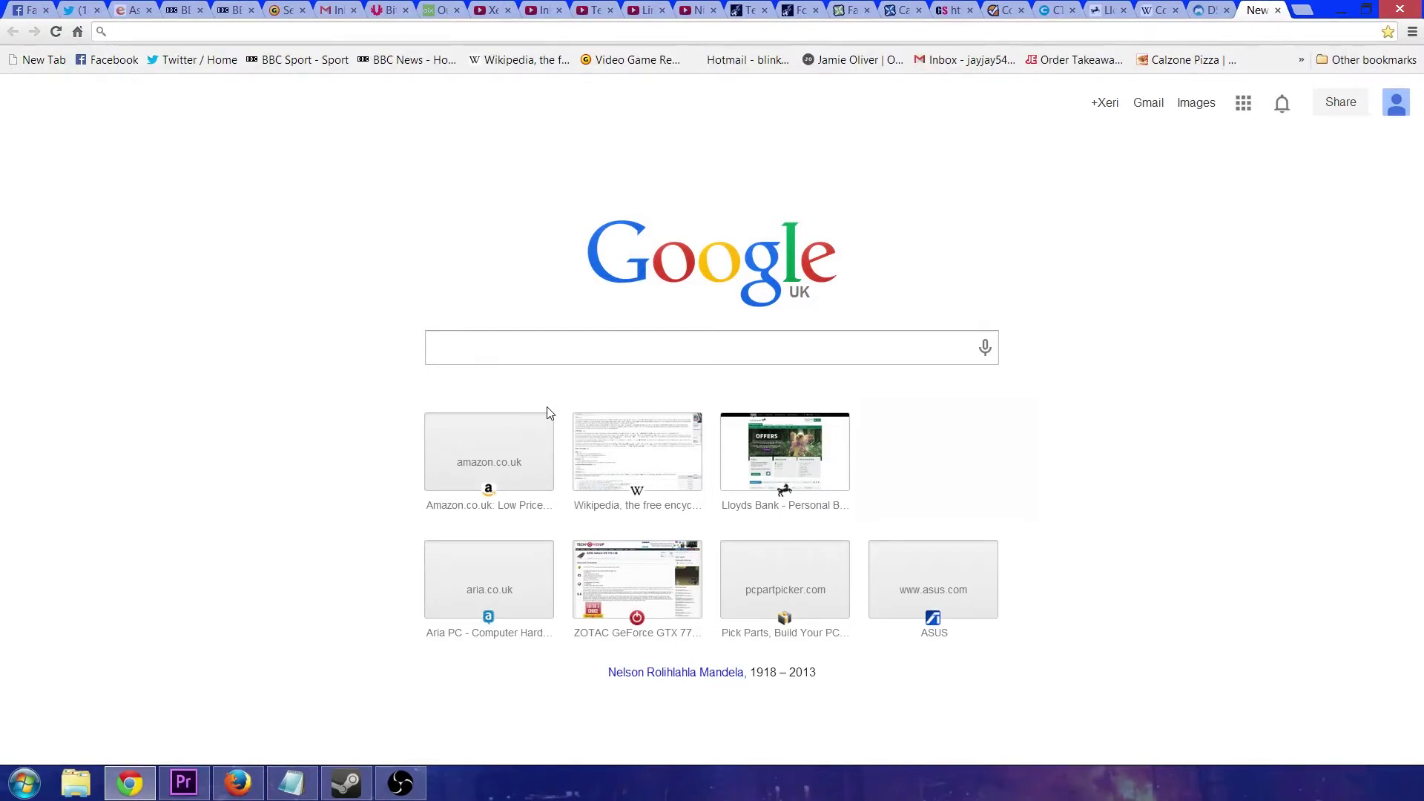
Step: Search Google for 'func keyboard or whatever'
text(func ke)
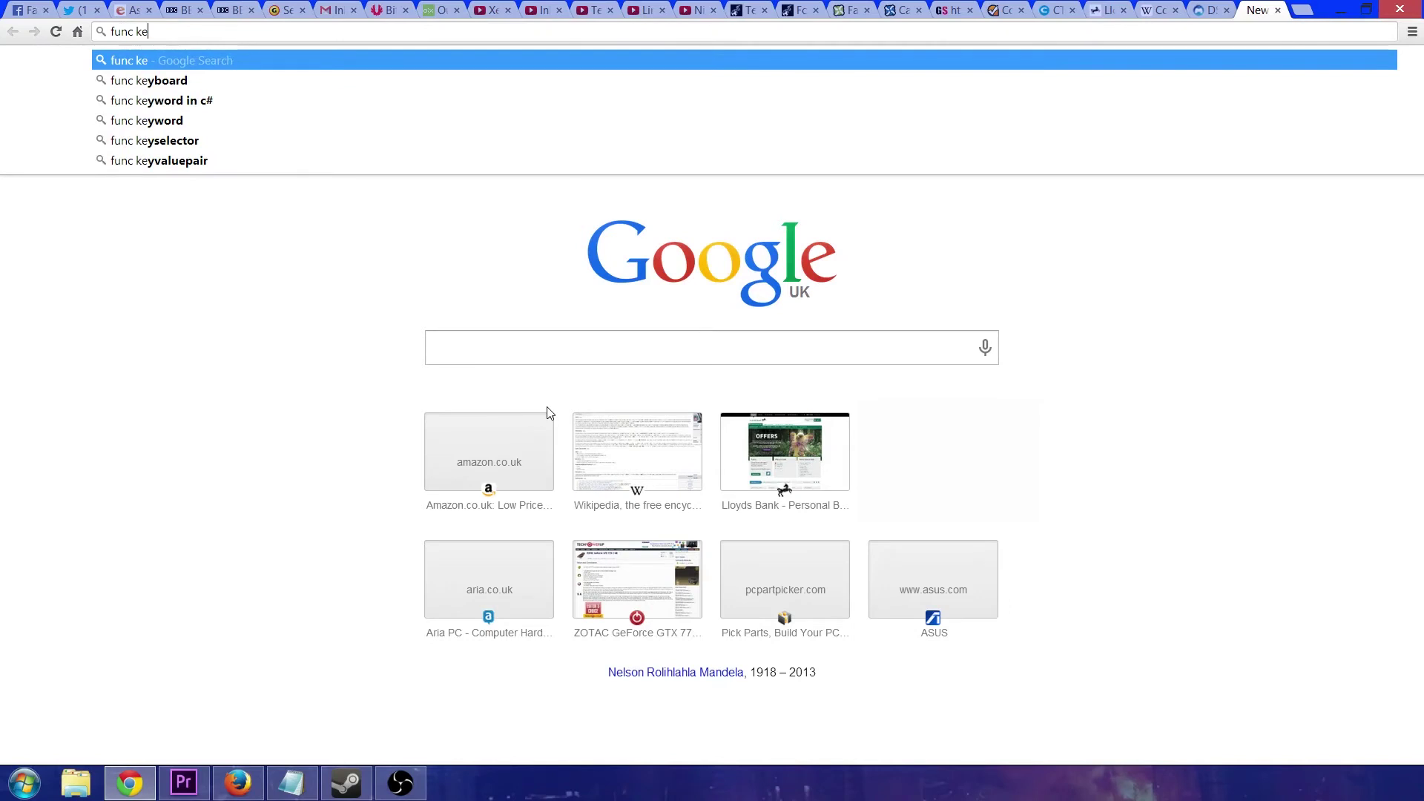
text(yboard)
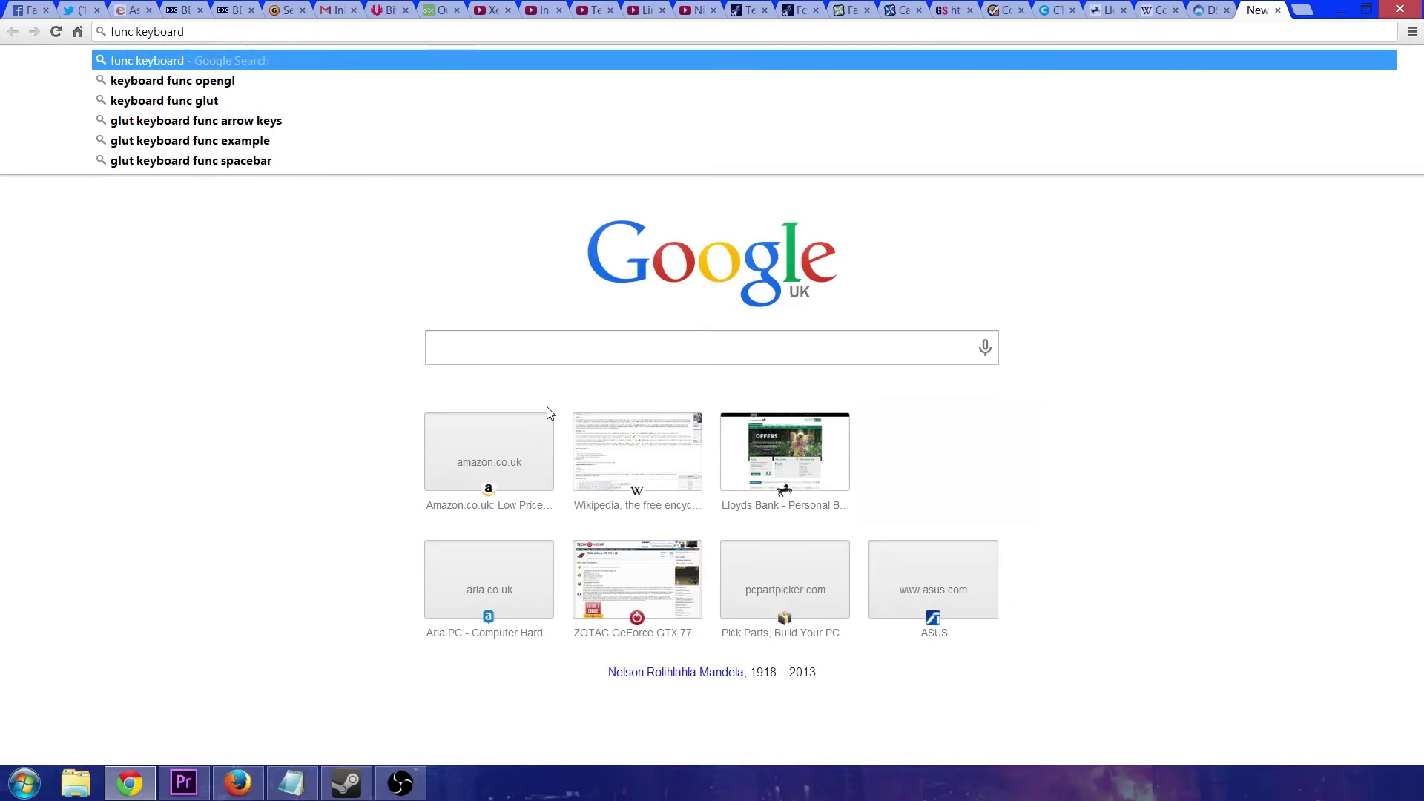
text( or whatever)
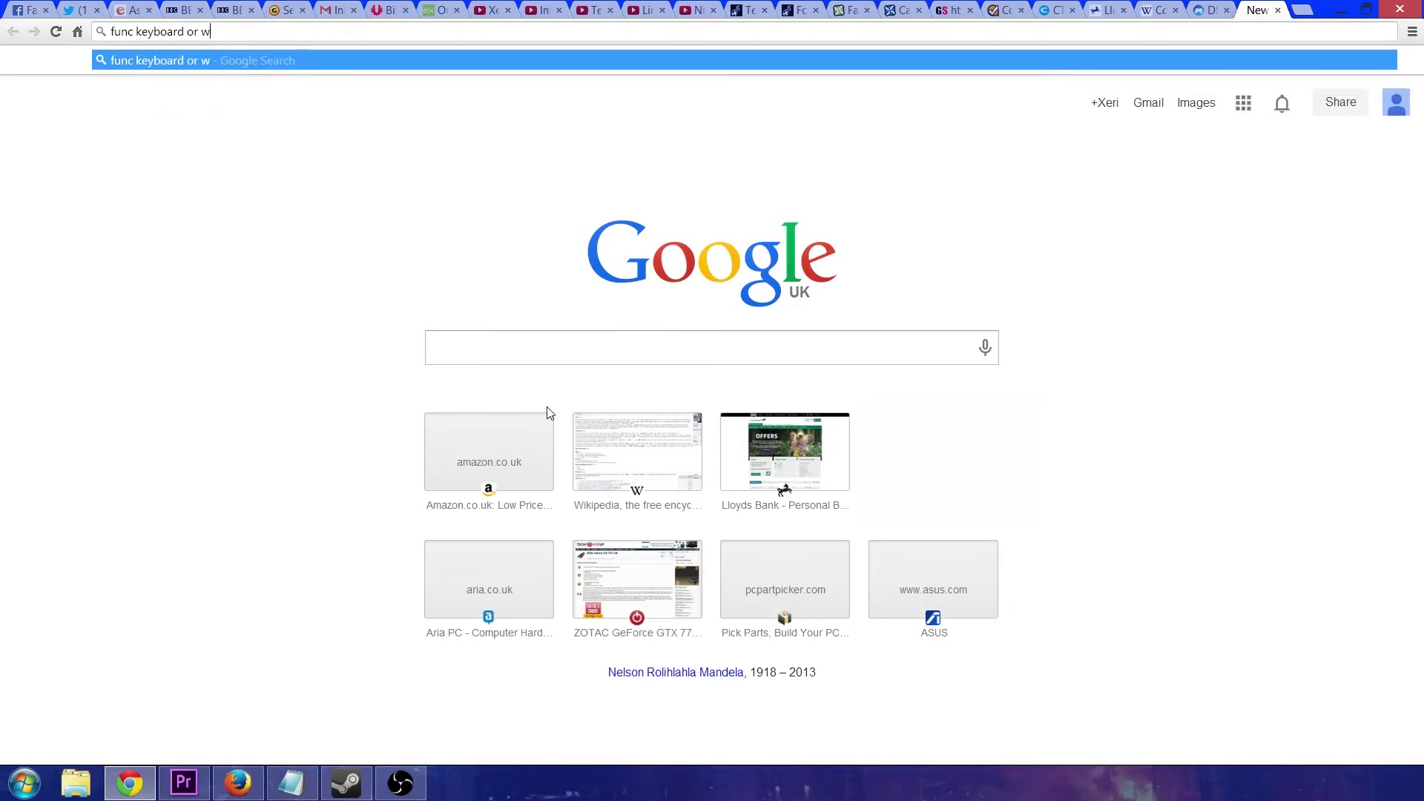
key(Return)
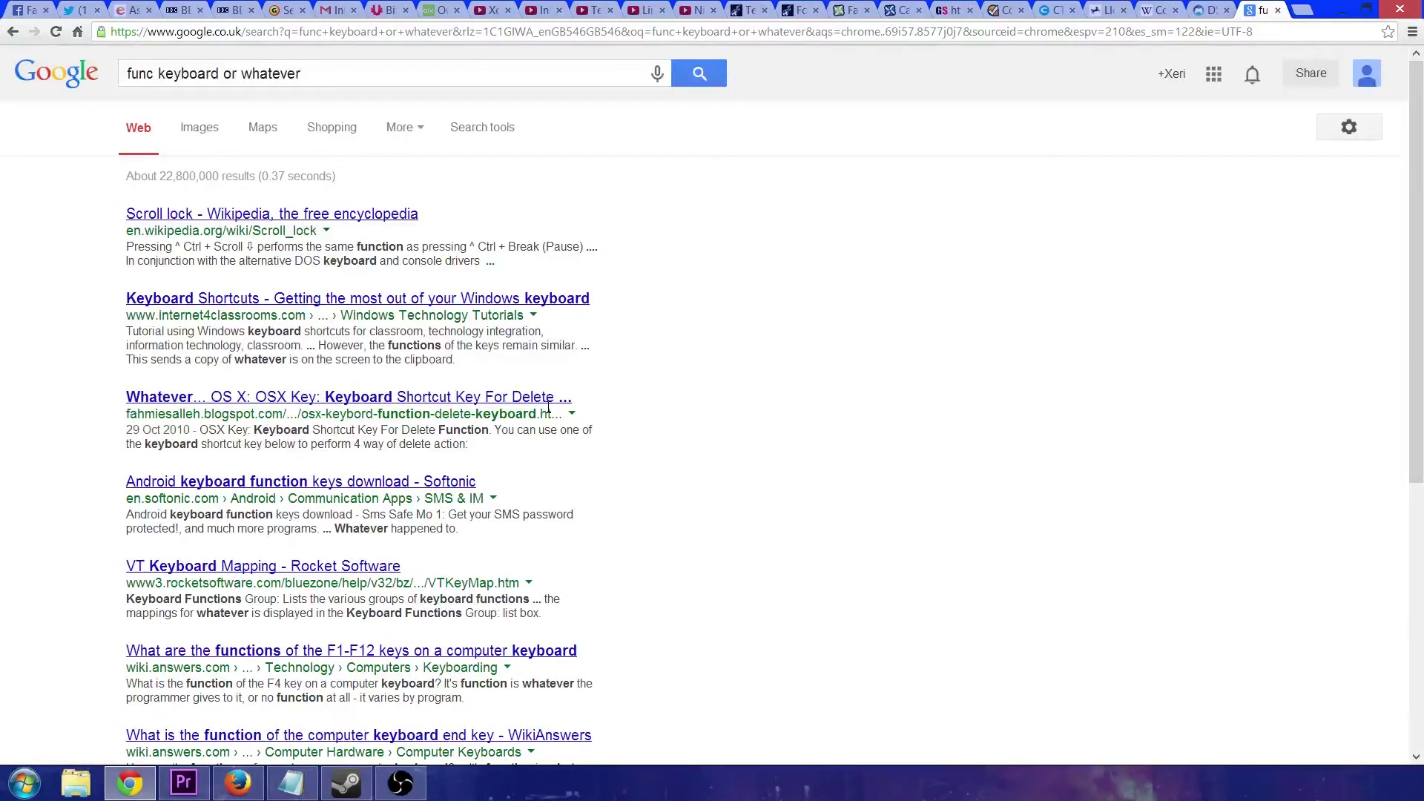
Step: Close the search results tab, then cycle through the tabs with Ctrl+Tab to reach Tek Syndicate
key(ctrl+w)
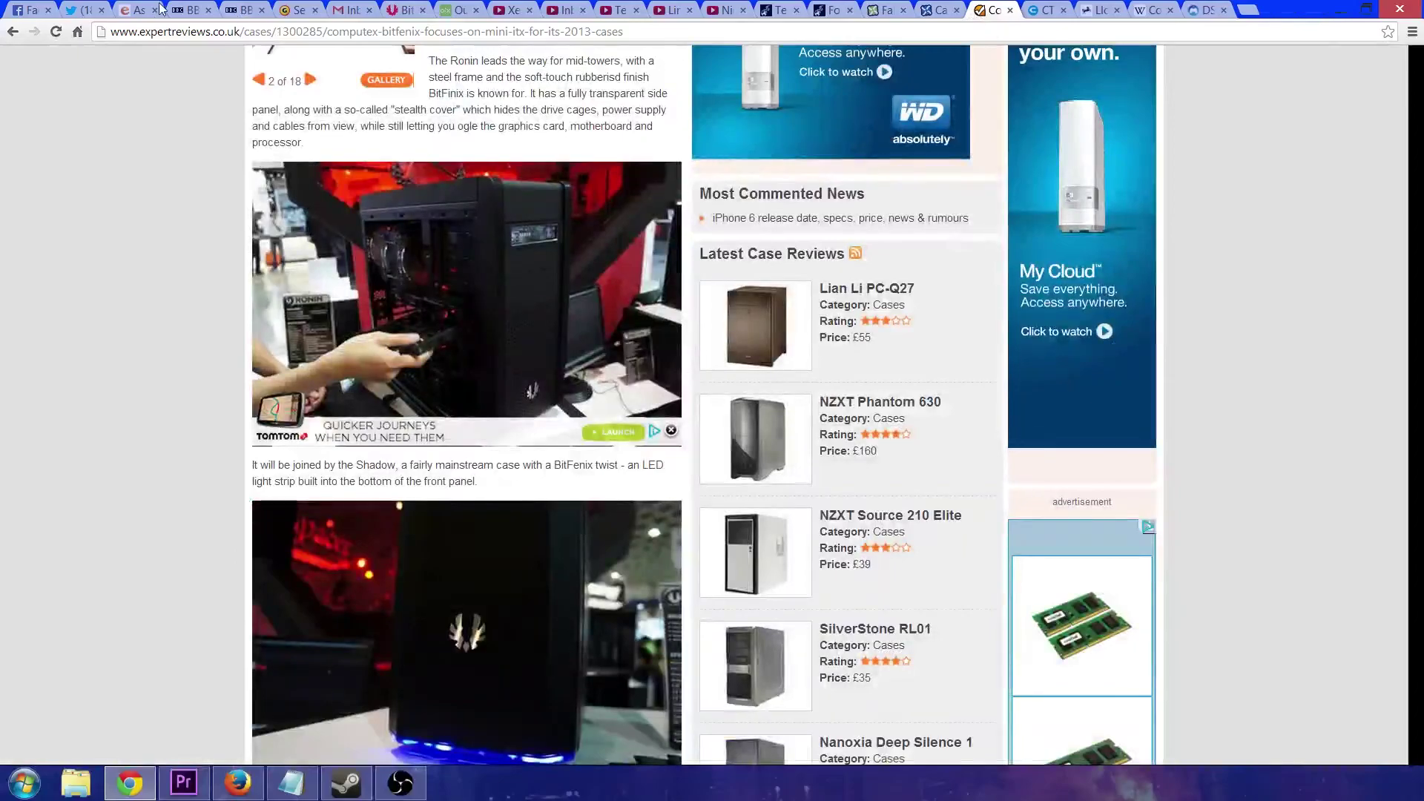
click(512, 10)
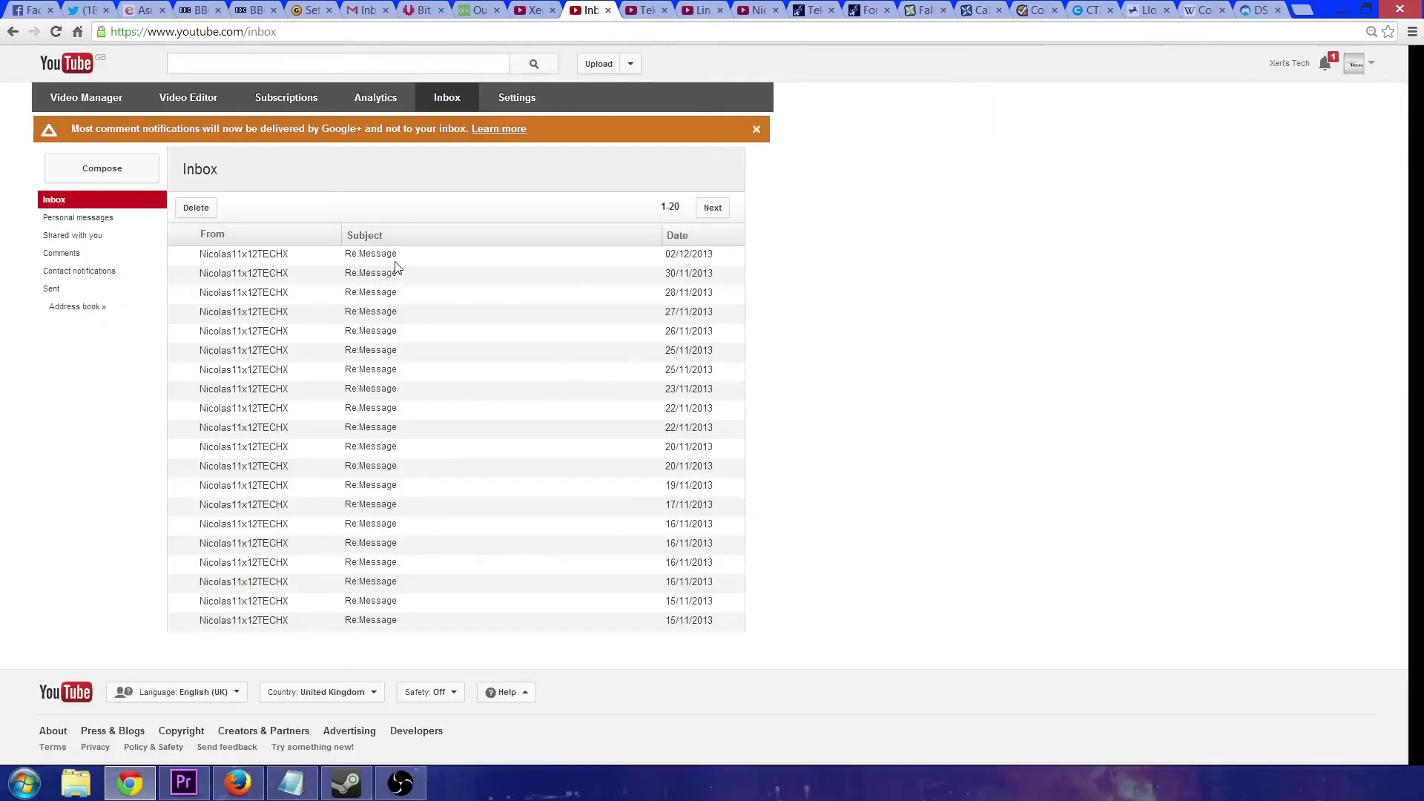
key(ctrl+Tab)
key(ctrl+Tab)
key(ctrl+Tab)
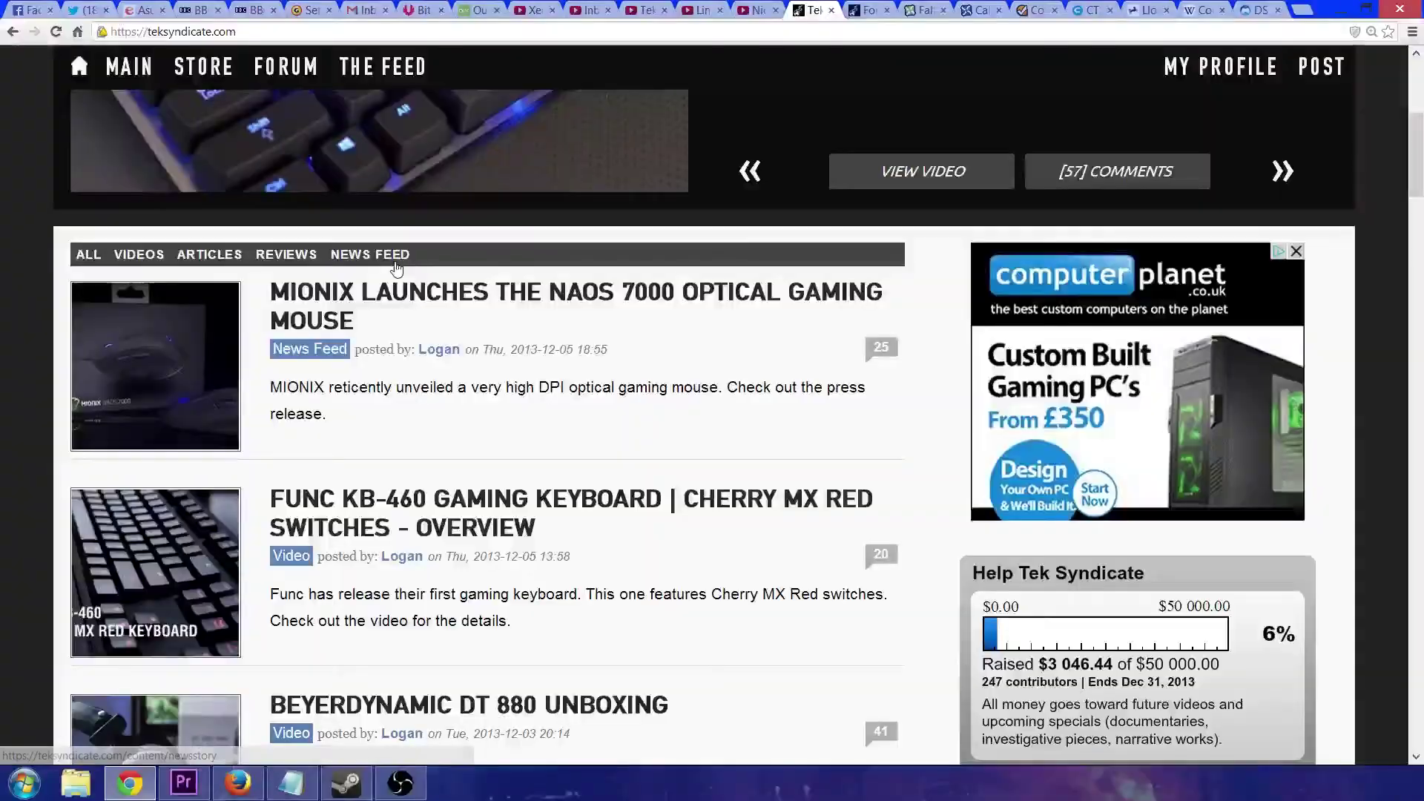
key(ctrl+Tab)
key(ctrl+Tab)
key(ctrl+Tab)
key(ctrl+Tab)
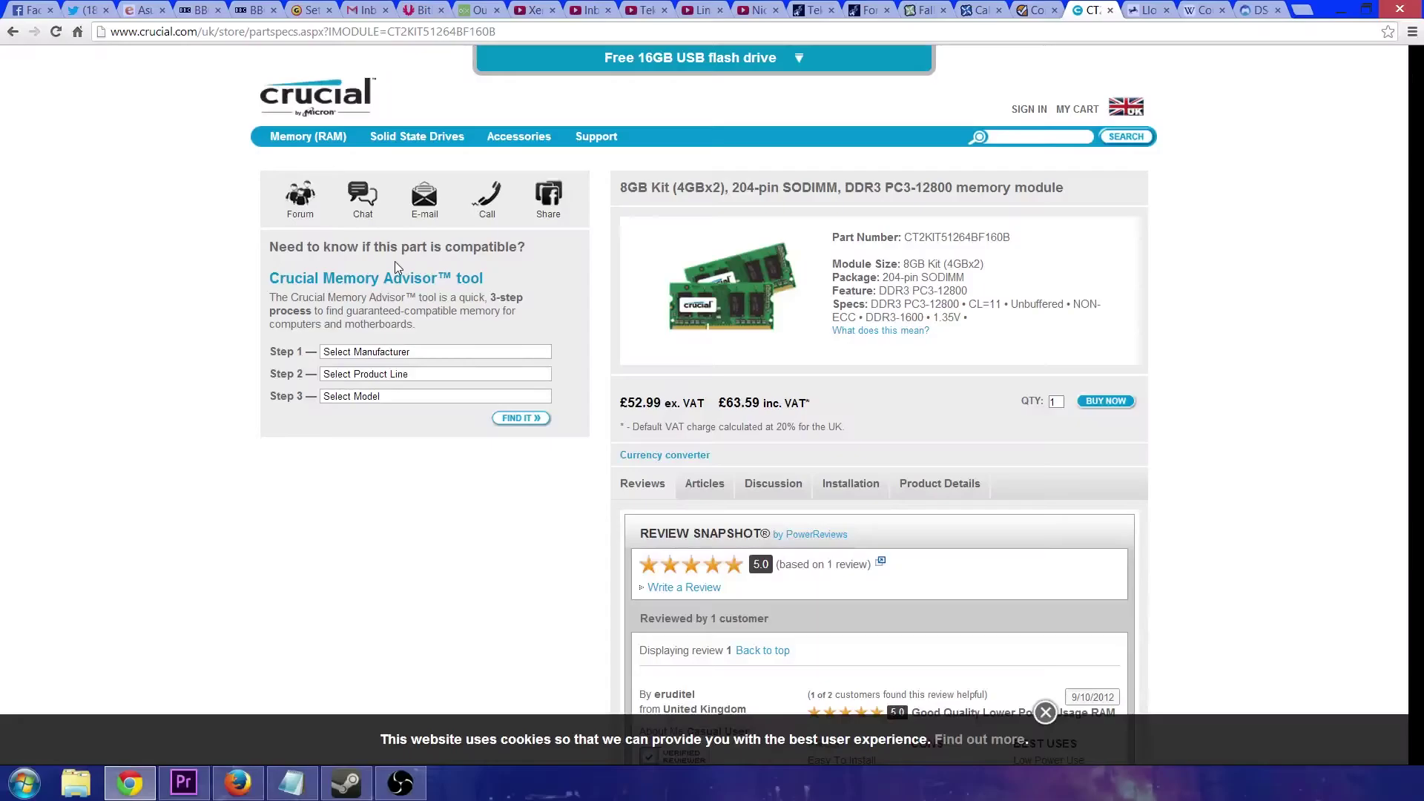
key(ctrl+shift+Tab)
key(ctrl+shift+Tab)
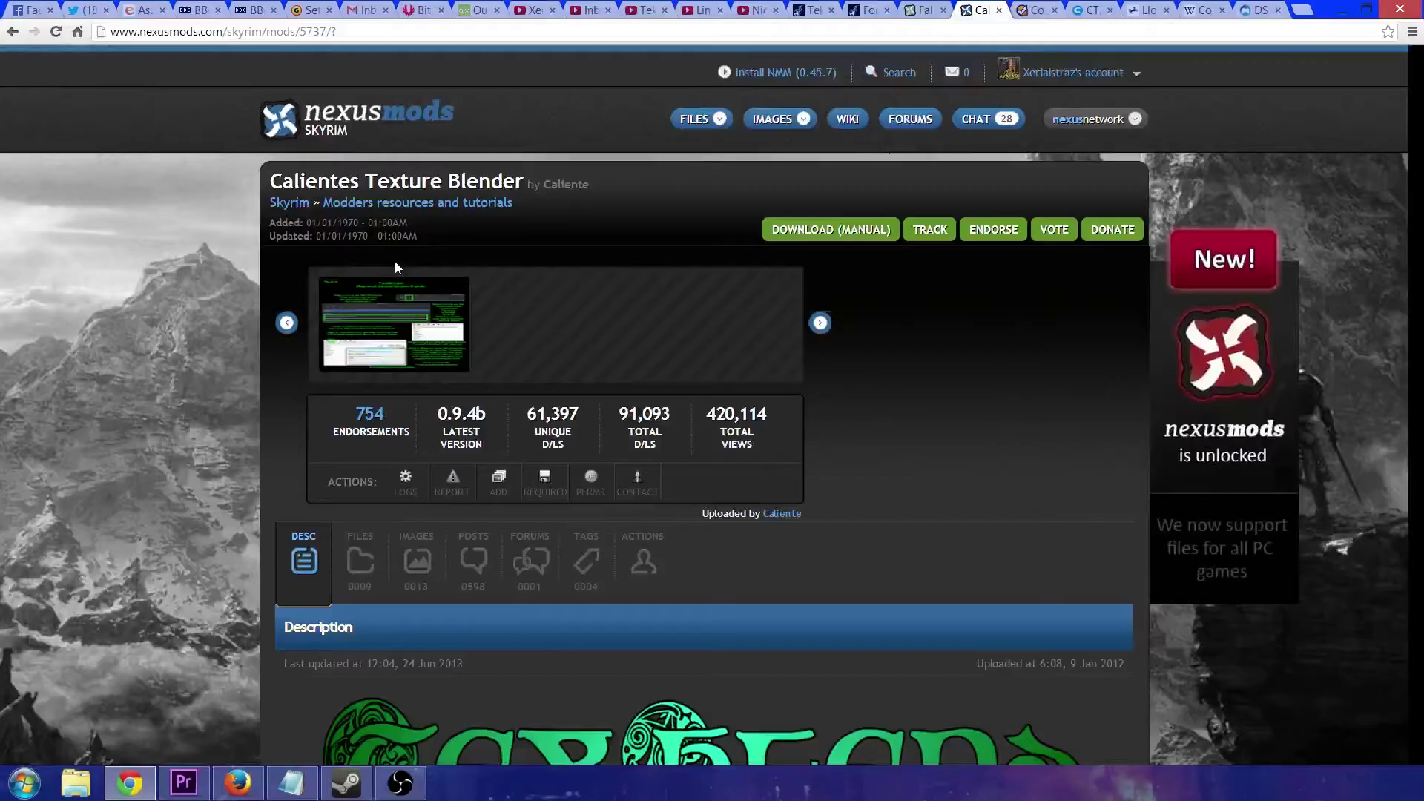
key(ctrl+shift+Tab)
key(ctrl+shift+Tab)
key(ctrl+shift+Tab)
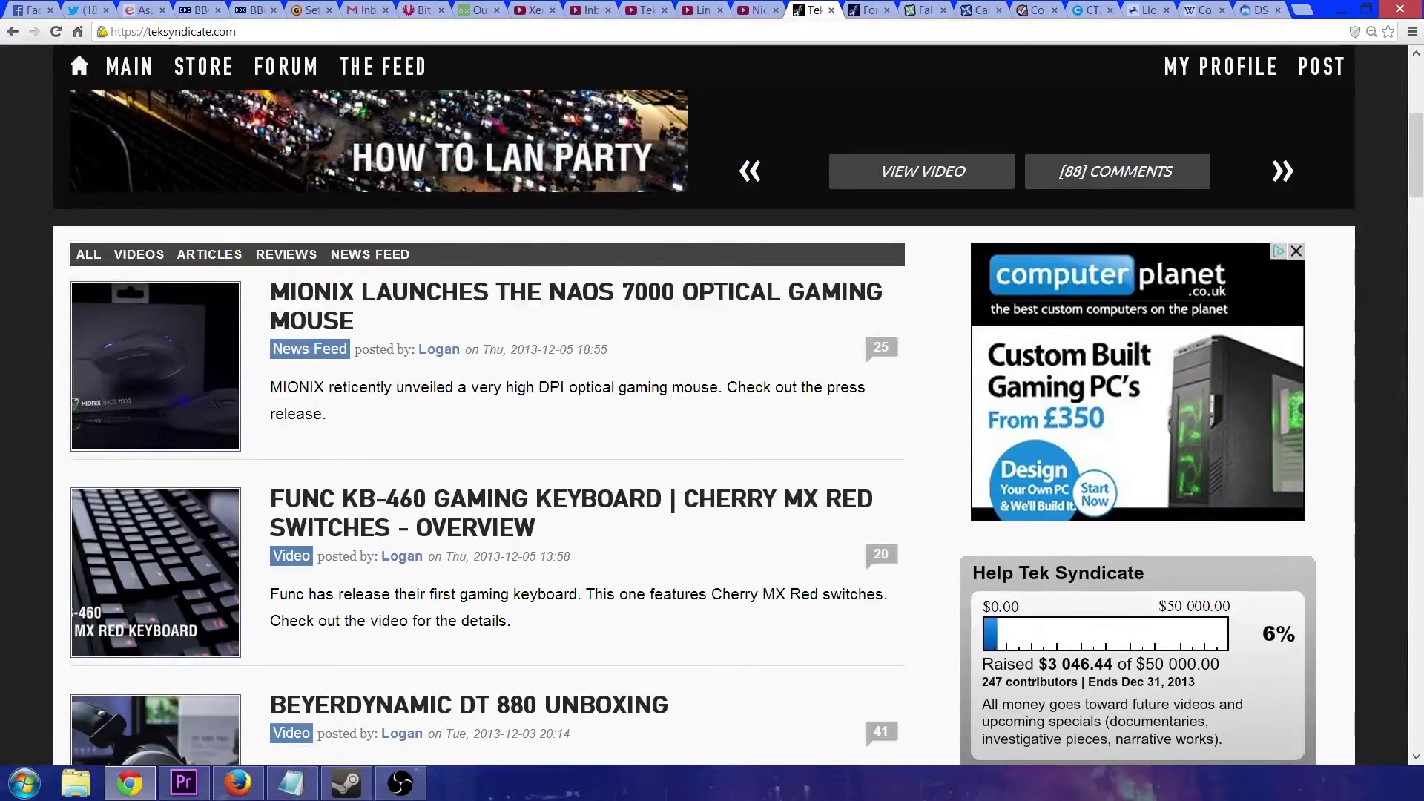
Step: Go to the LinusTechTips tab, Tab through its guide links, then jump to Nexus Mods Fallout 3
key(ctrl+shift+Tab)
key(ctrl+shift+Tab)
key(Tab)
key(Tab)
key(Tab)
key(Tab)
key(Tab)
key(Tab)
key(Tab)
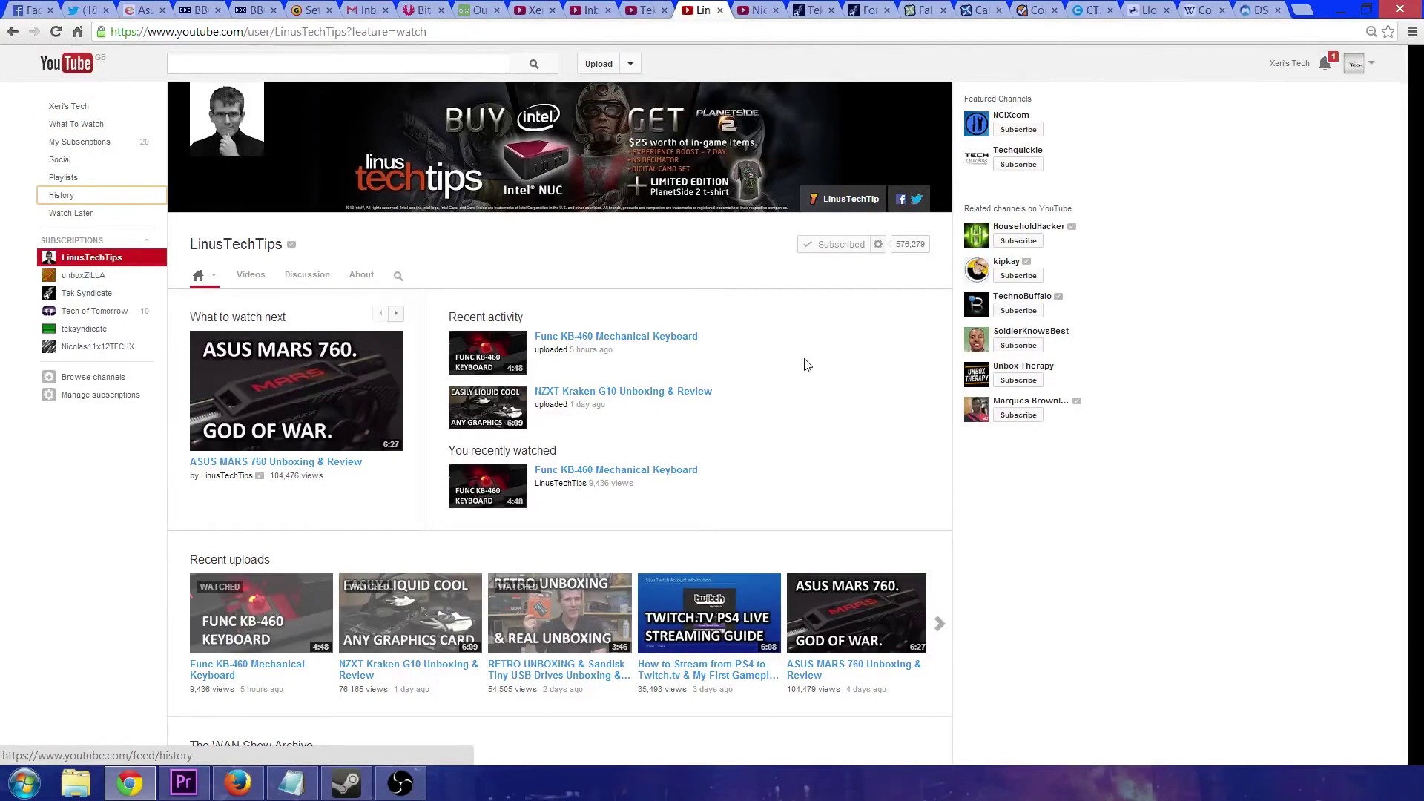
key(Tab)
key(Tab)
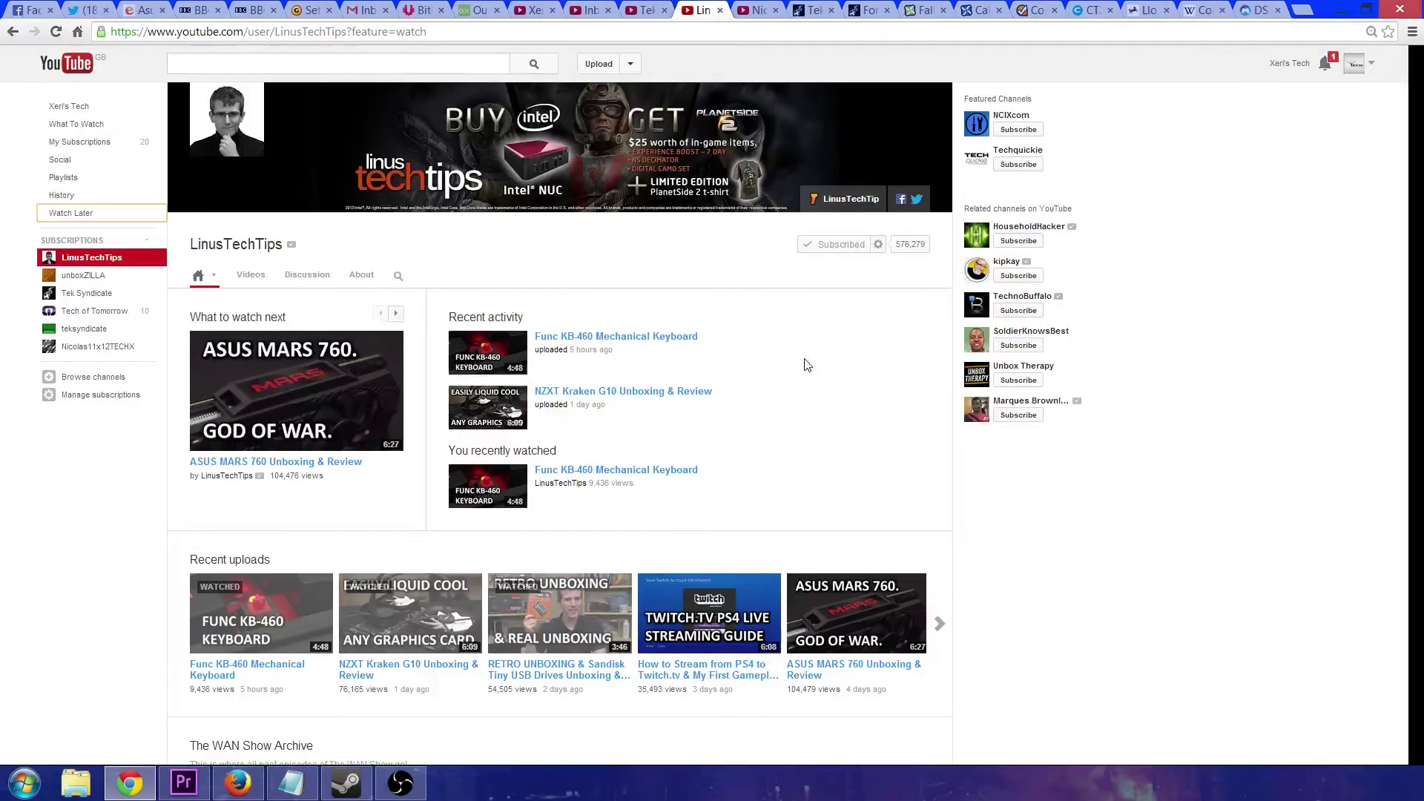
key(shift+Tab)
key(shift+Tab)
key(shift+Tab)
key(shift+Tab)
key(shift+Tab)
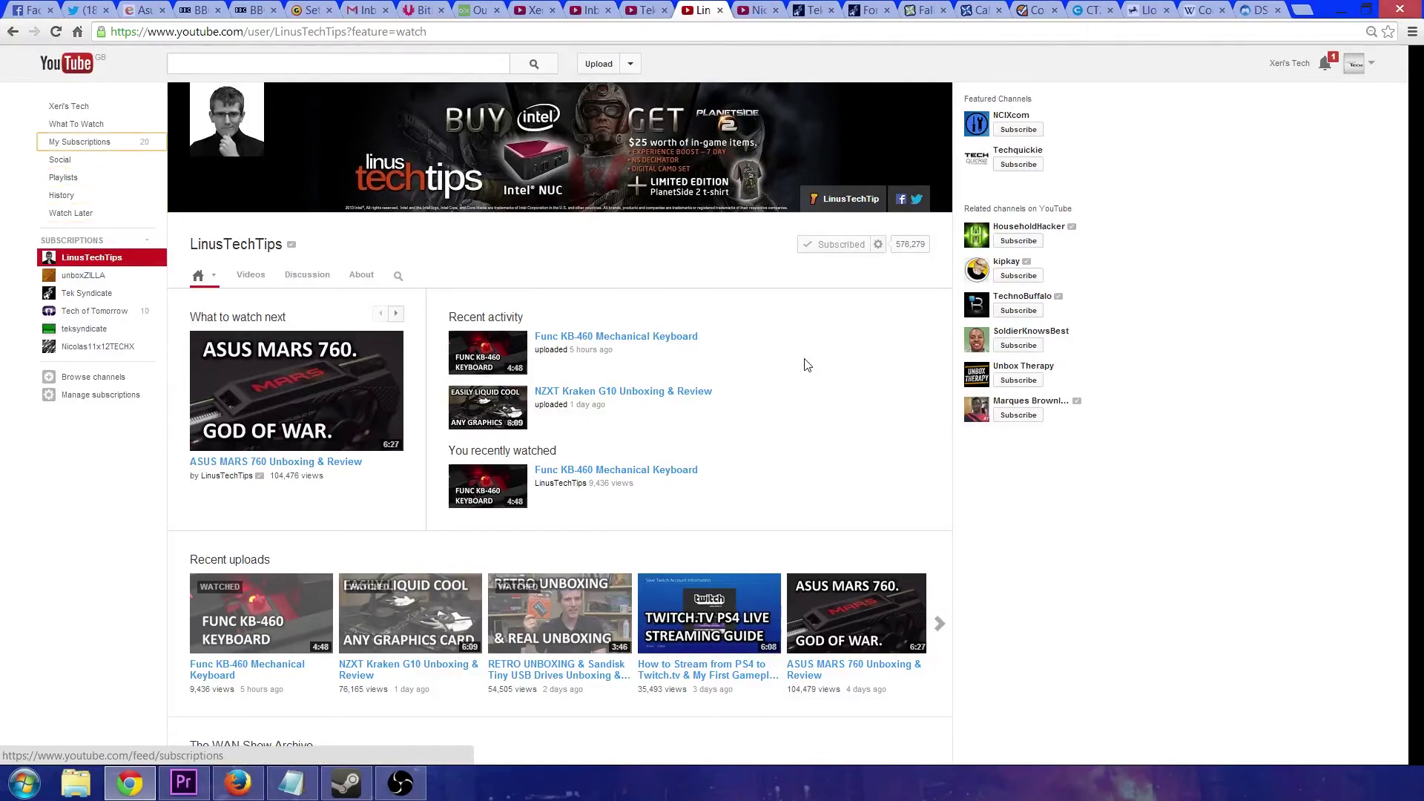
key(ctrl+Tab)
key(ctrl+Tab)
key(ctrl+Tab)
key(ctrl+Tab)
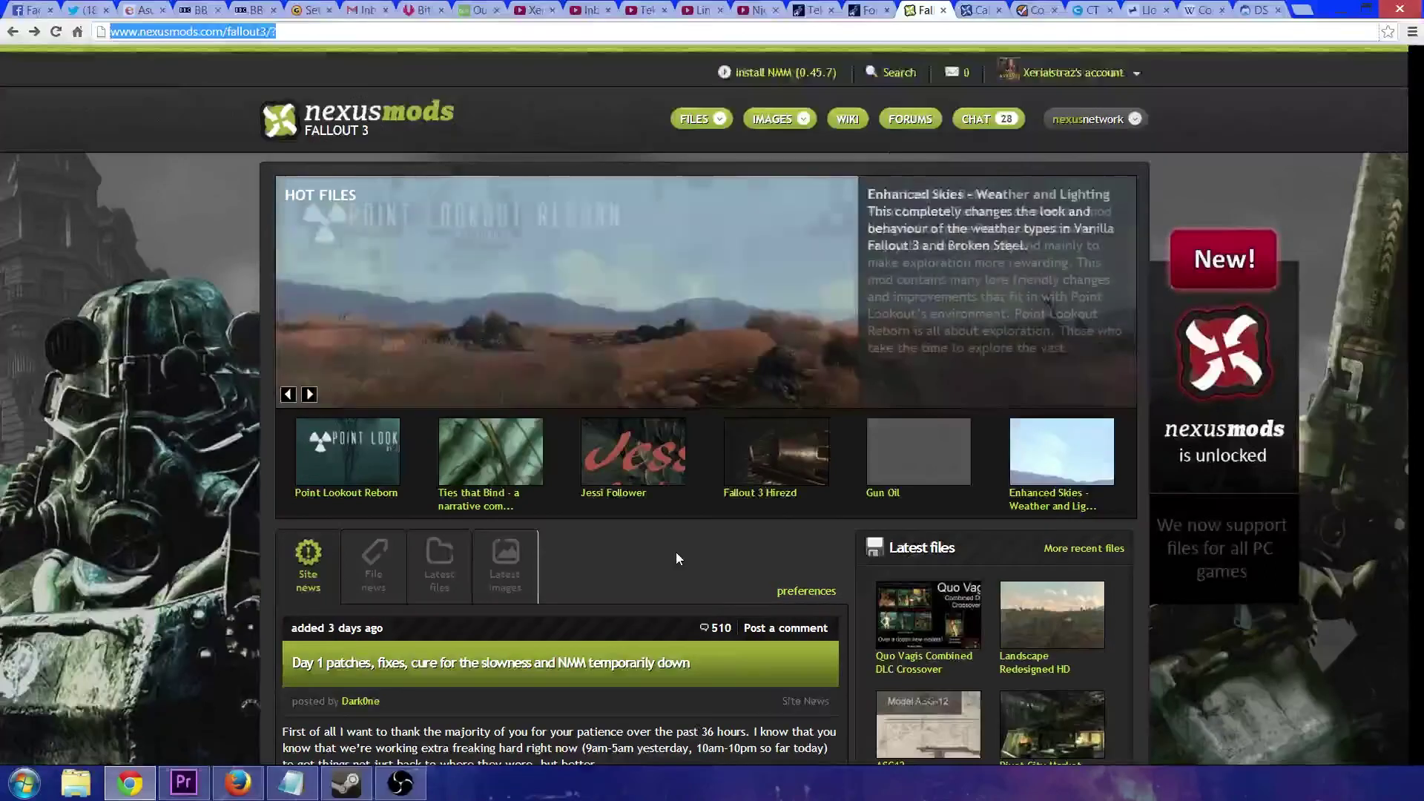
Step: Search for 'skrim nexus' and open the 'Skyrim Nexus - mods and community' result
text(skrim nexus)
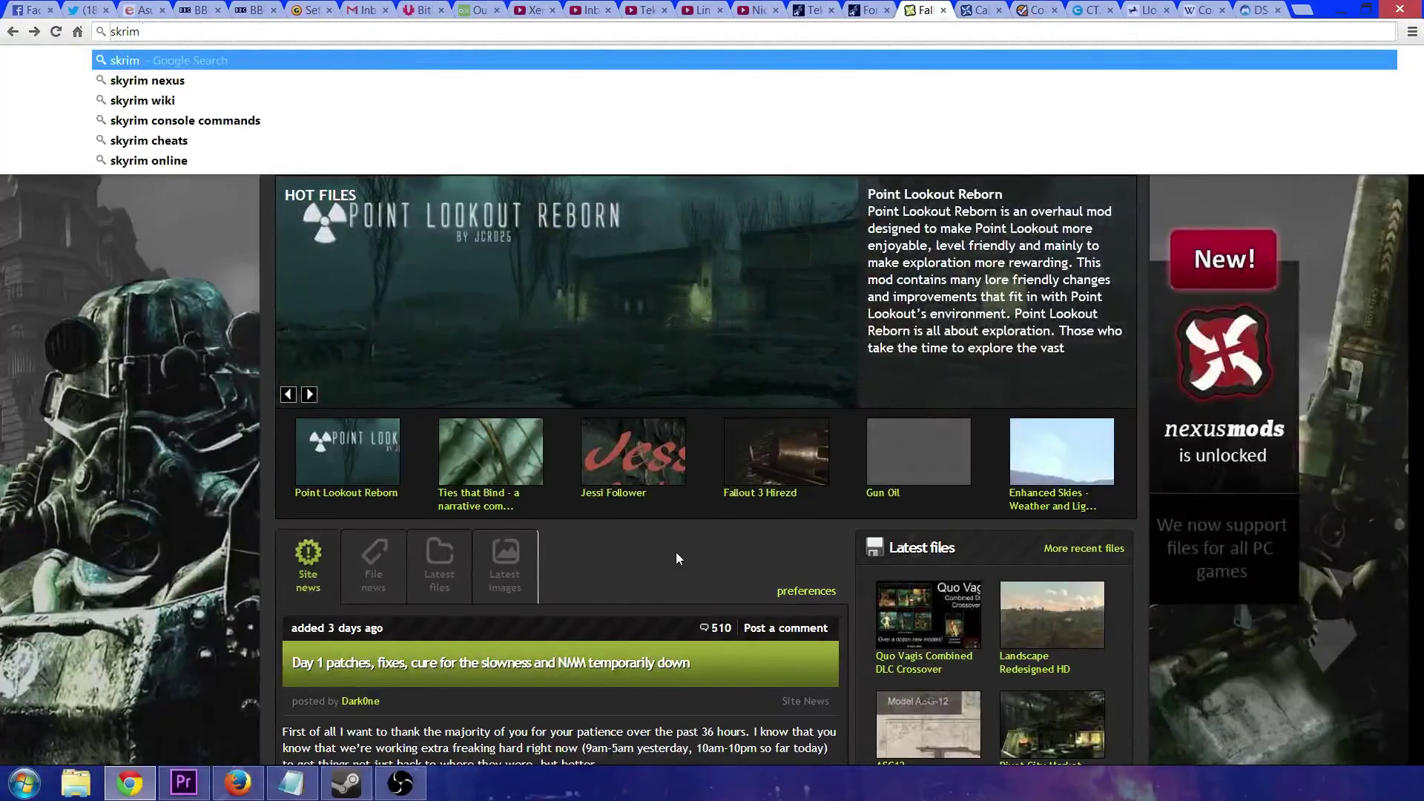
key(Return)
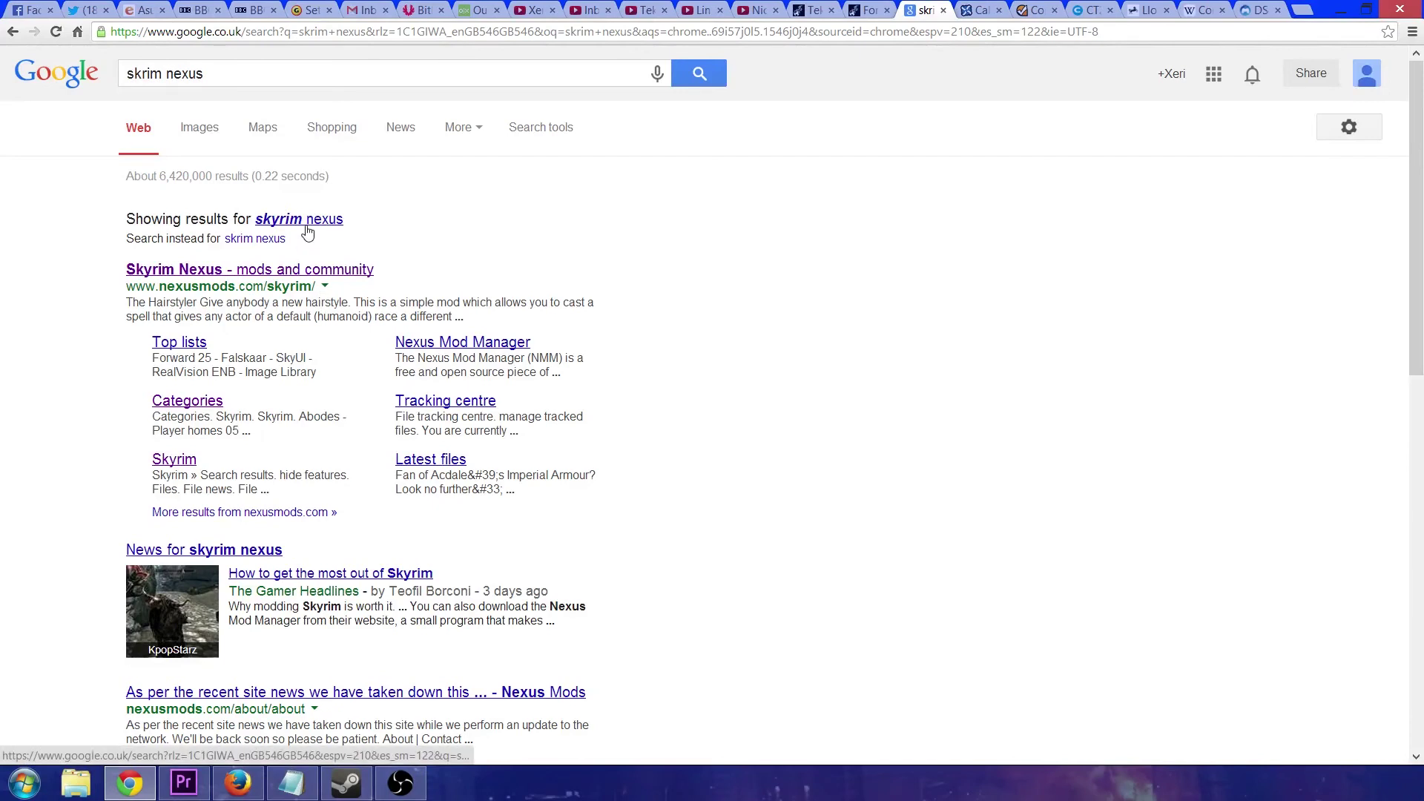
click(303, 271)
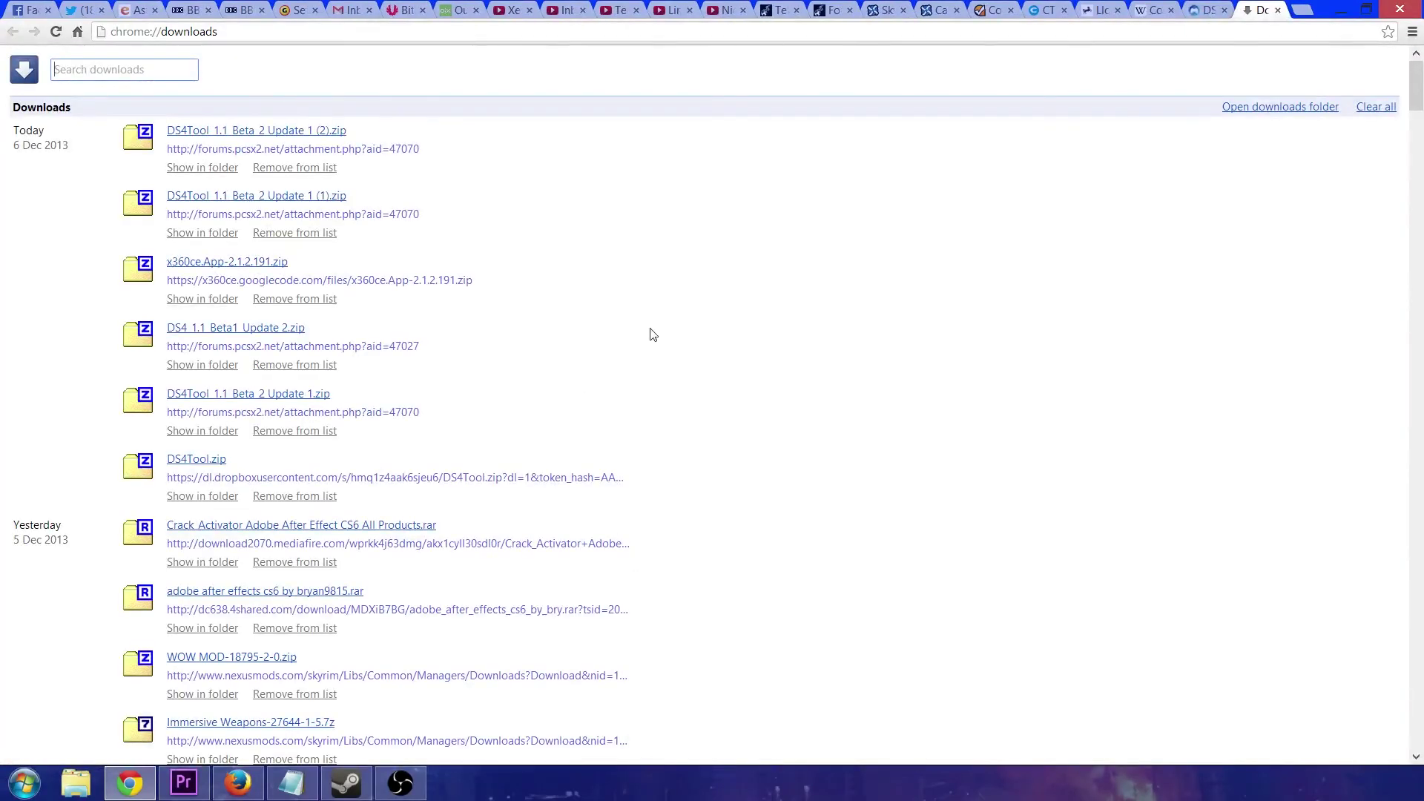
Step: Scroll through the downloads list, then close the Downloads page with Ctrl+W
scroll(741, 376, down, 10)
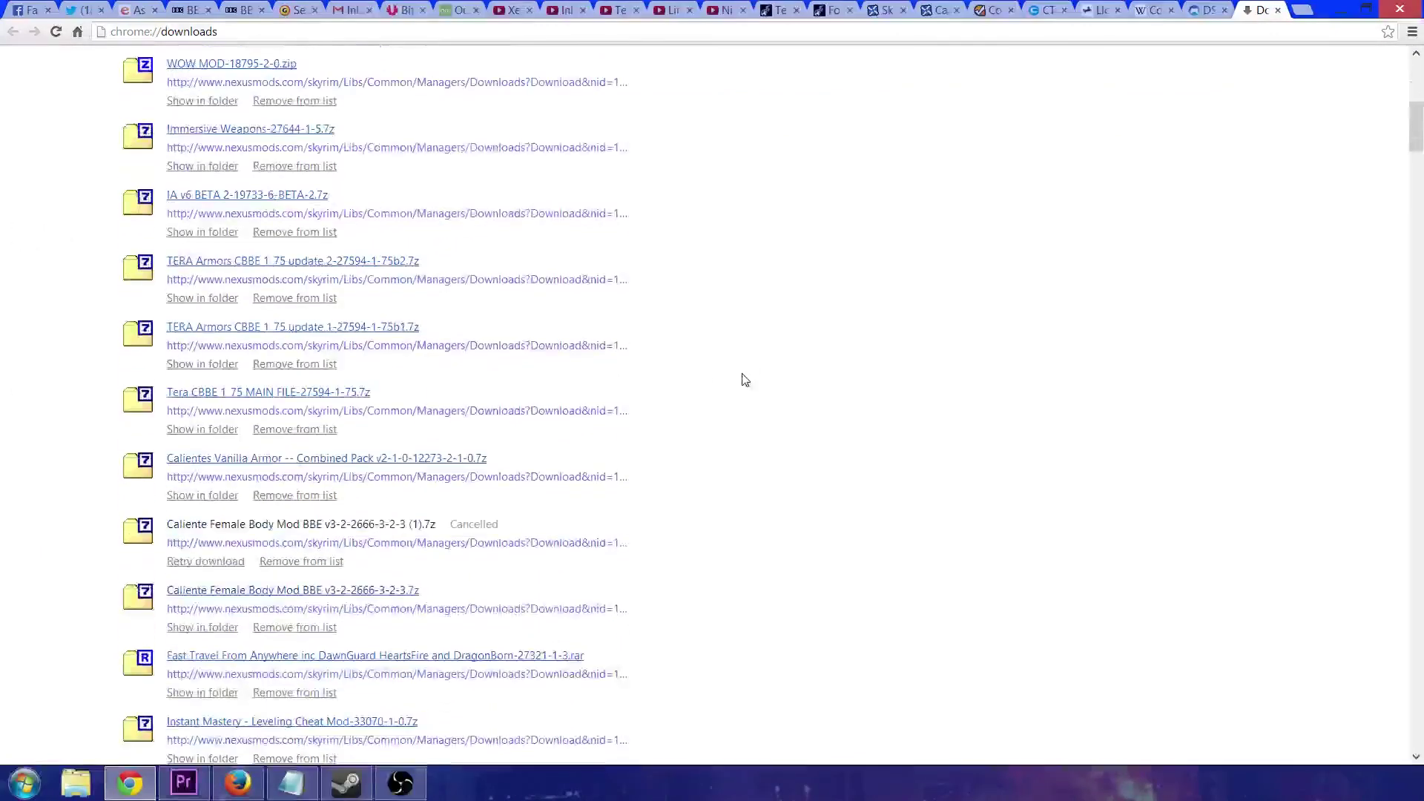
scroll(743, 378, up, 7)
scroll(745, 380, up, 5)
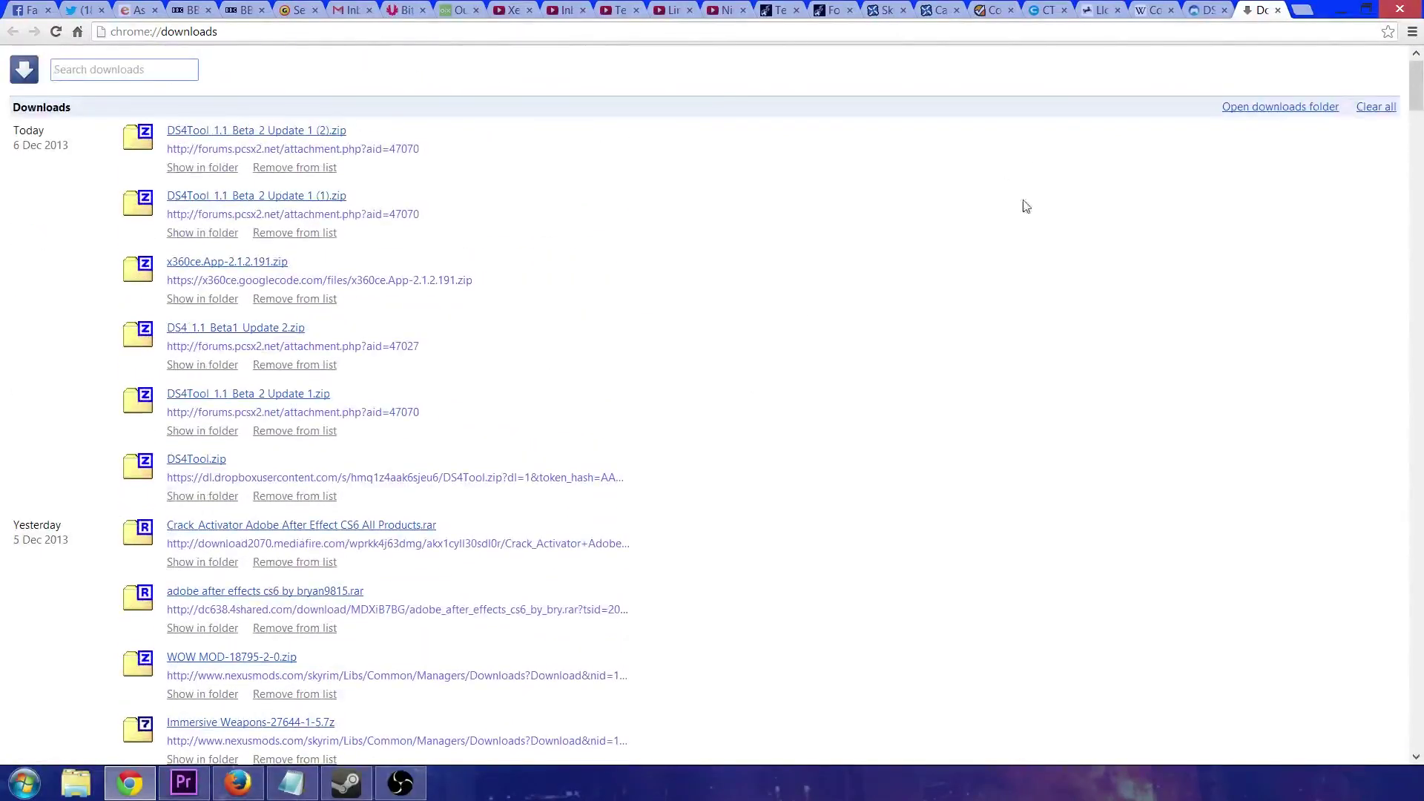
key(ctrl+w)
key(super+d)
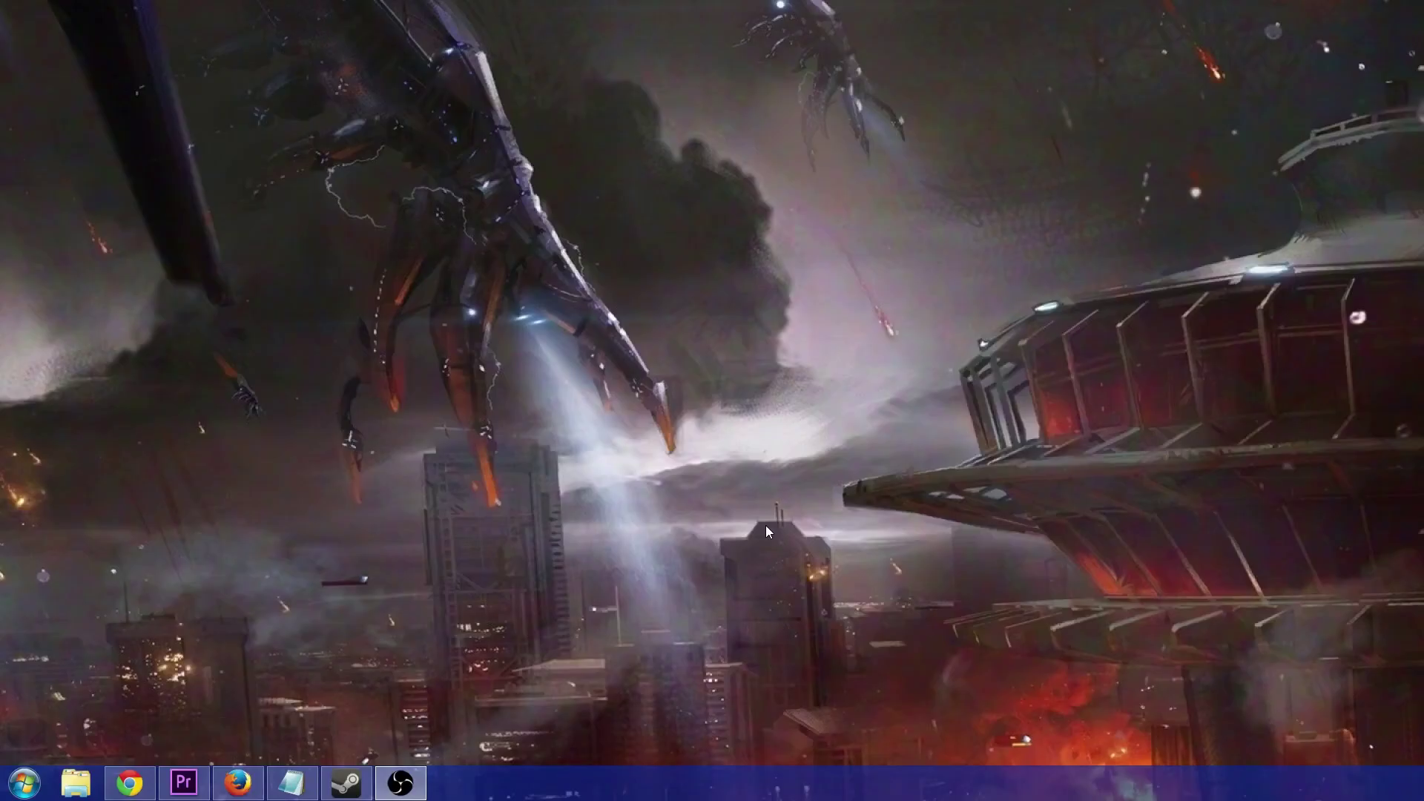